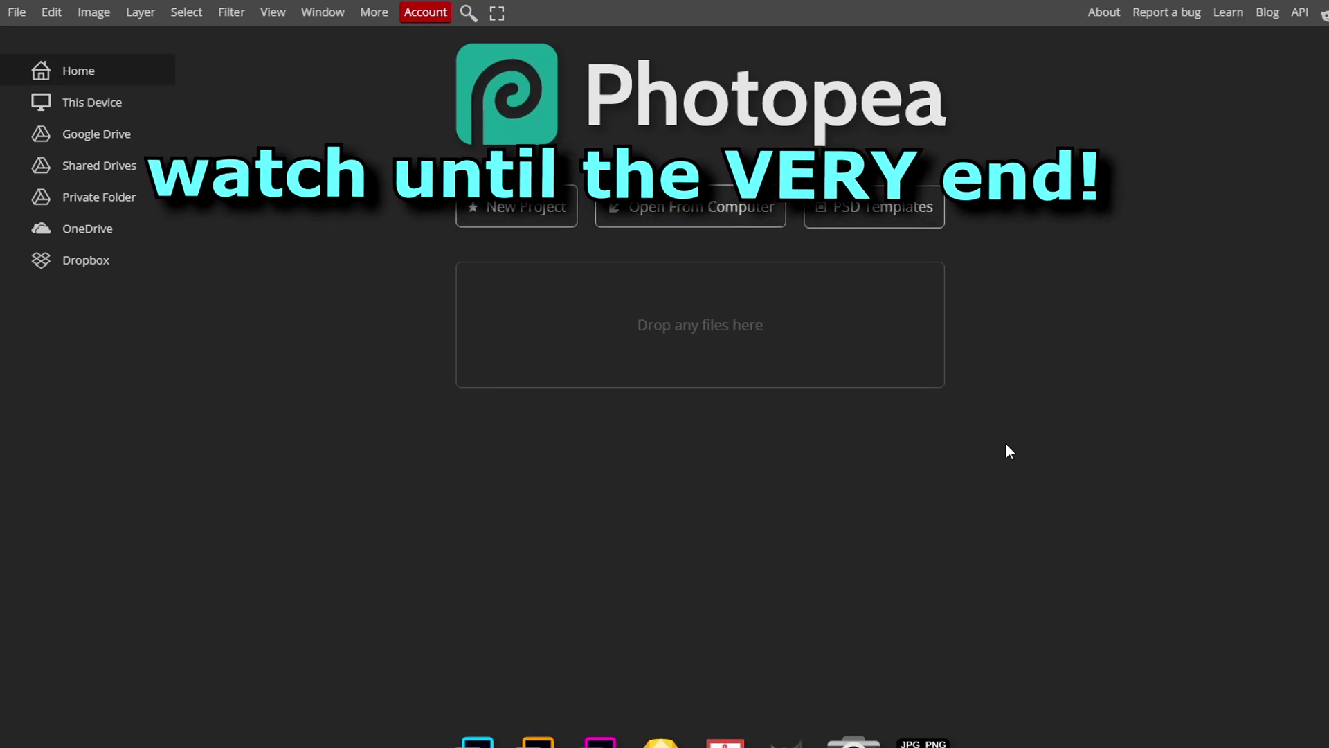
# Create a new blank white canvas of 1920 × 1080 pixels.
pyautogui.click(524, 225)
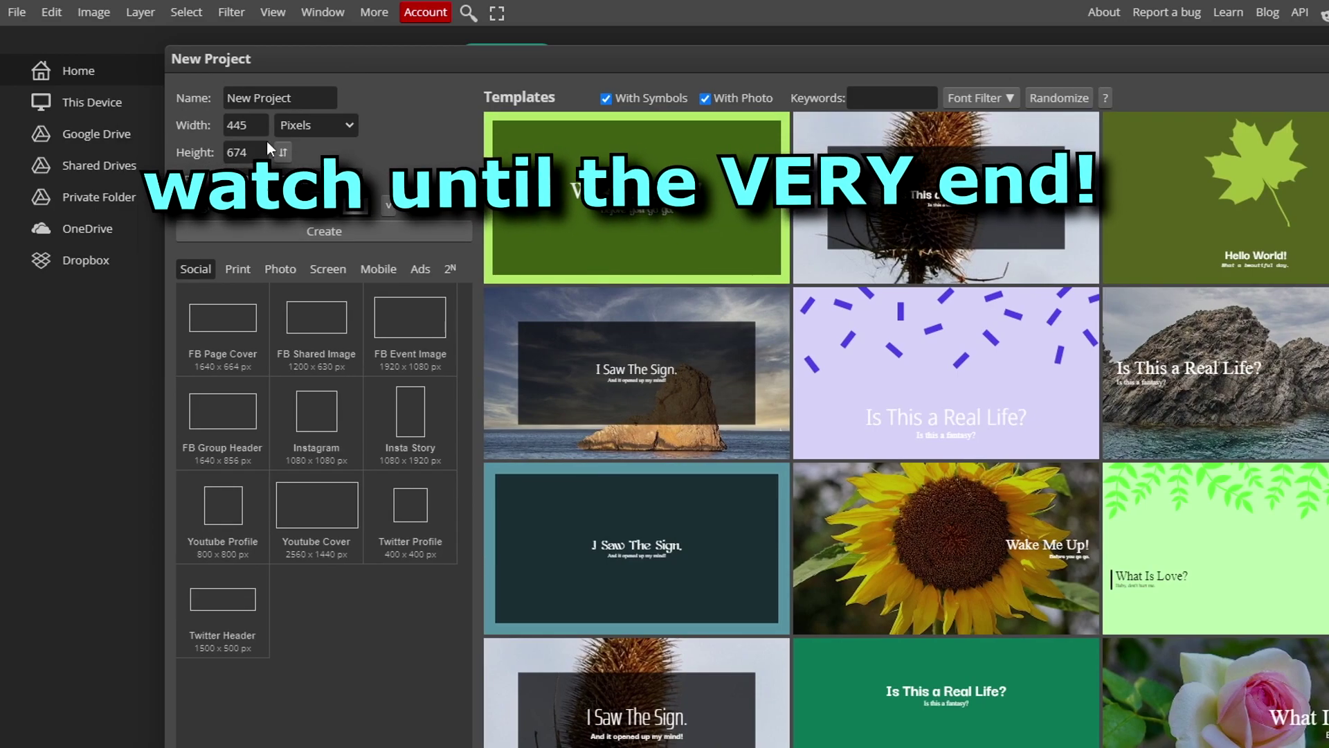
pyautogui.doubleClick(246, 125)
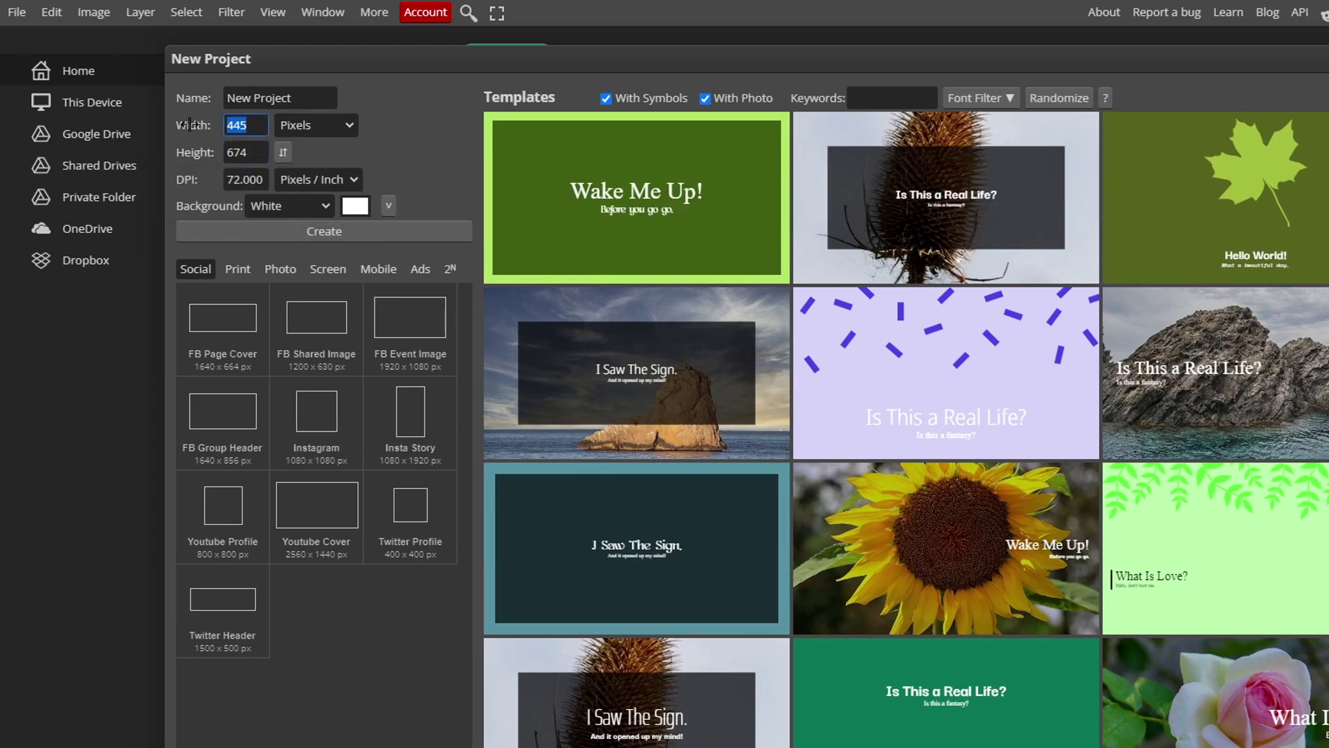
pyautogui.write('1920')
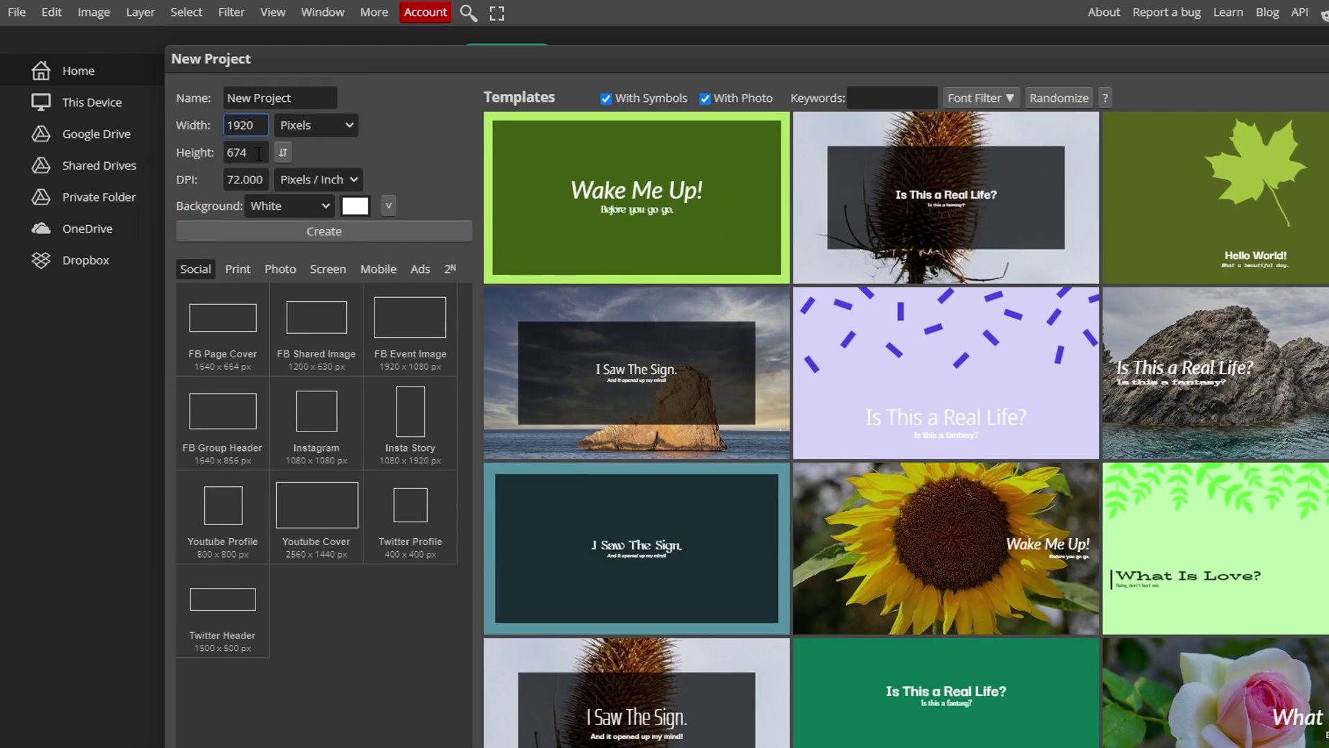
pyautogui.doubleClick(258, 152)
pyautogui.write('1080')
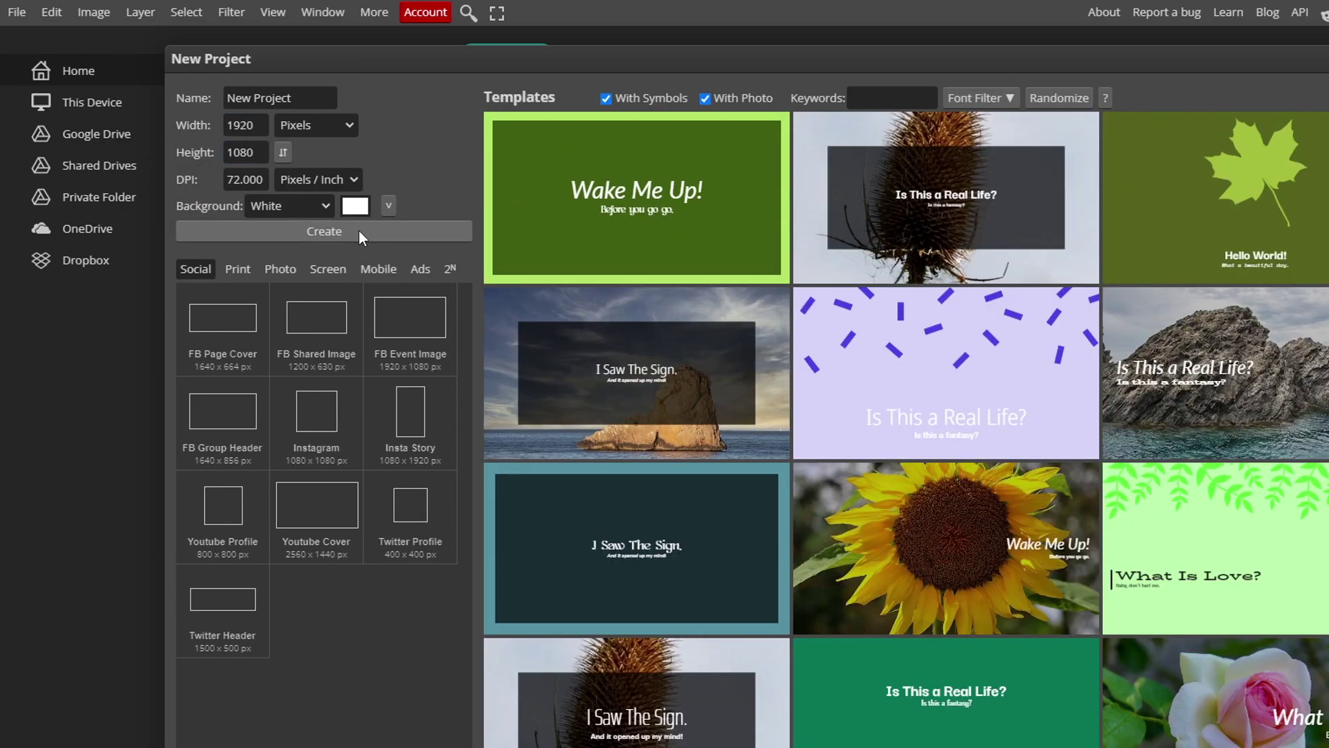
pyautogui.click(359, 230)
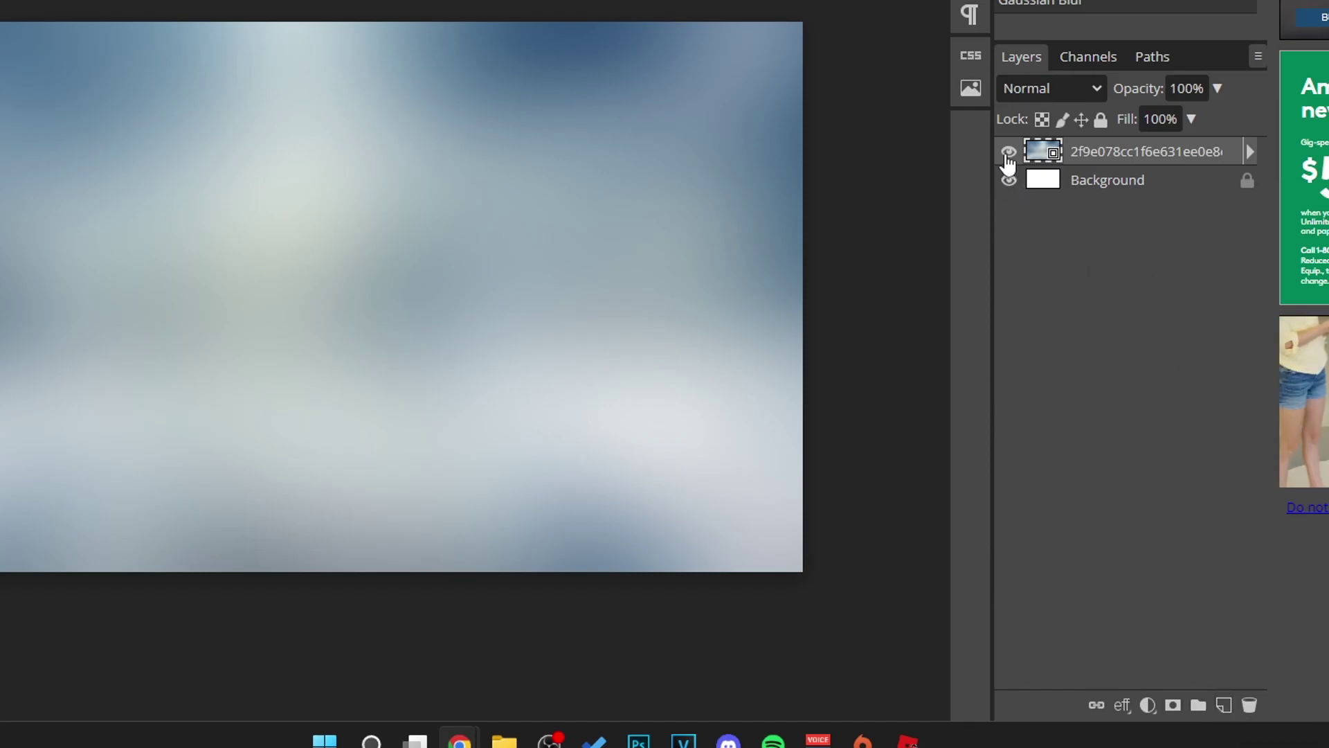
# Toggle the blurred image and white Background layers on and off to check them, leaving both visible.
pyautogui.click(1009, 155)
pyautogui.click(1010, 154)
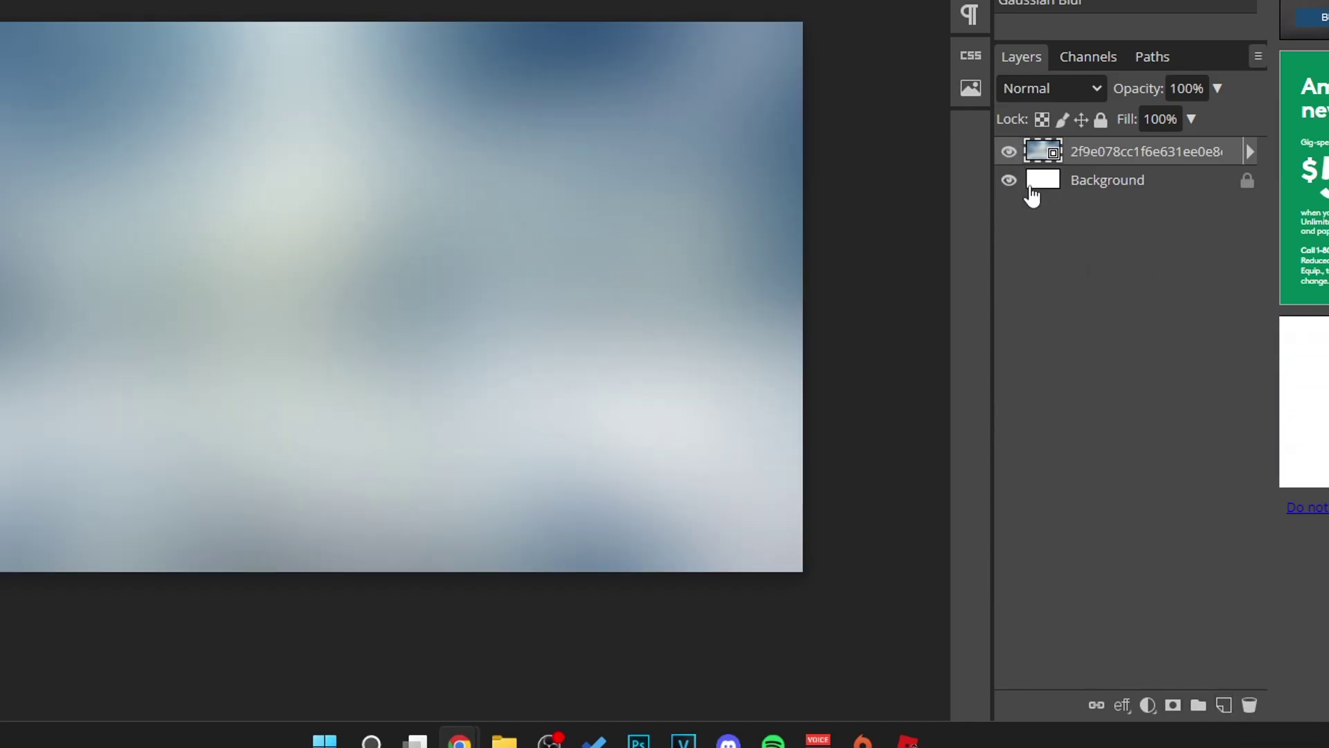
pyautogui.click(1009, 153)
pyautogui.click(1009, 181)
pyautogui.click(1009, 181)
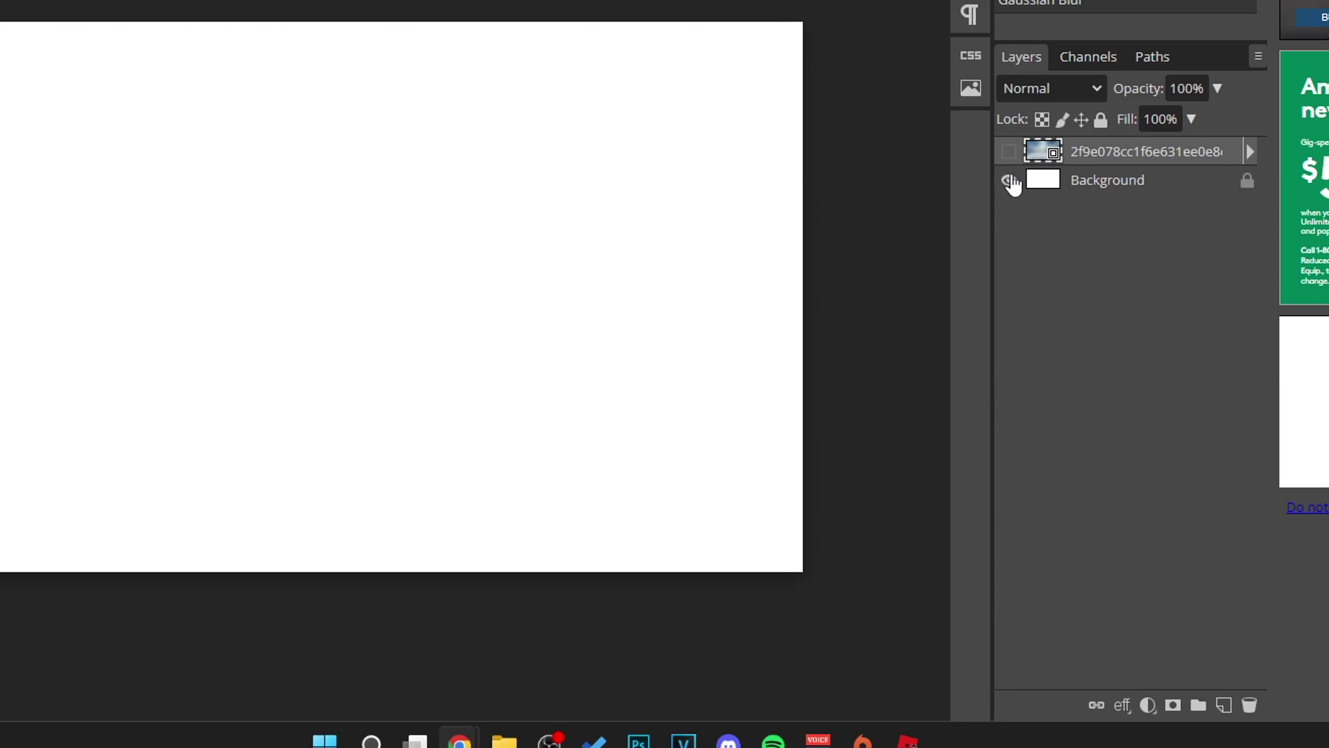
pyautogui.click(1009, 152)
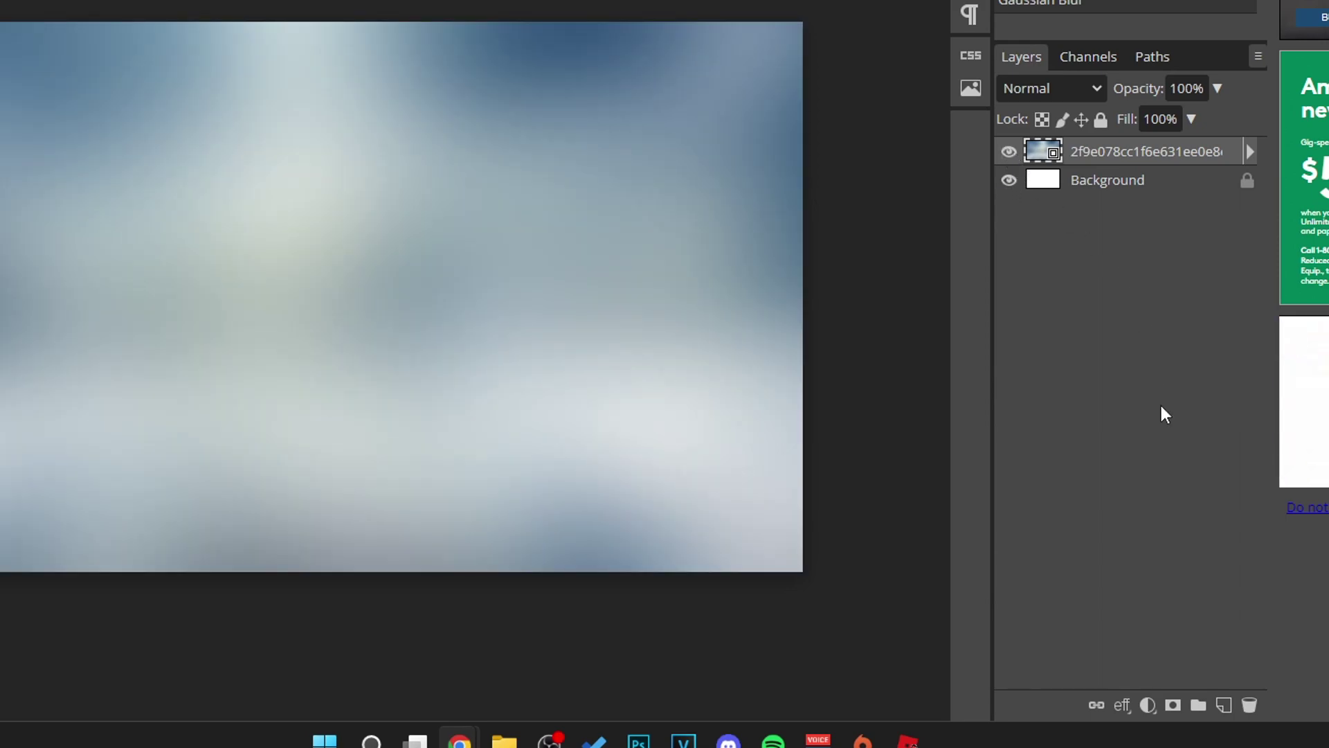
# Add a new layer and set up the Rectangle tool with a 30 px corner radius.
pyautogui.click(1224, 706)
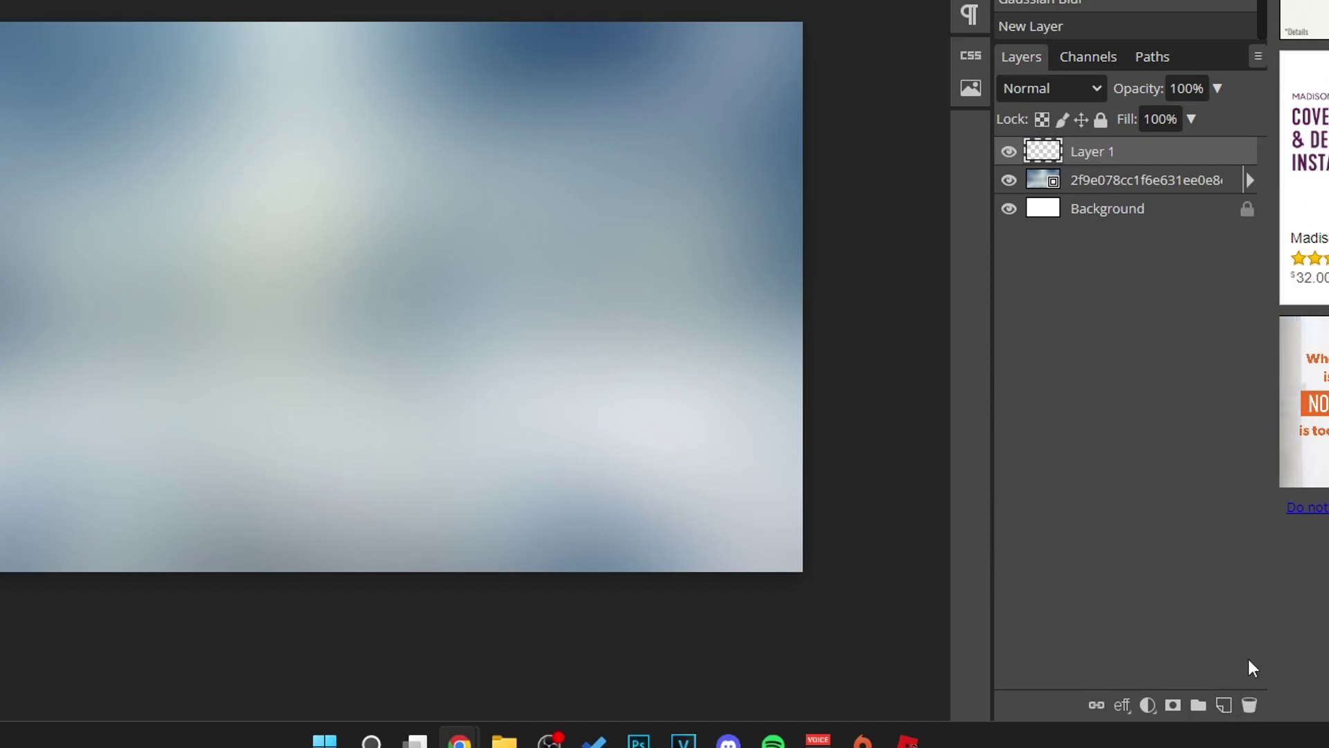
pyautogui.rightClick(17, 514)
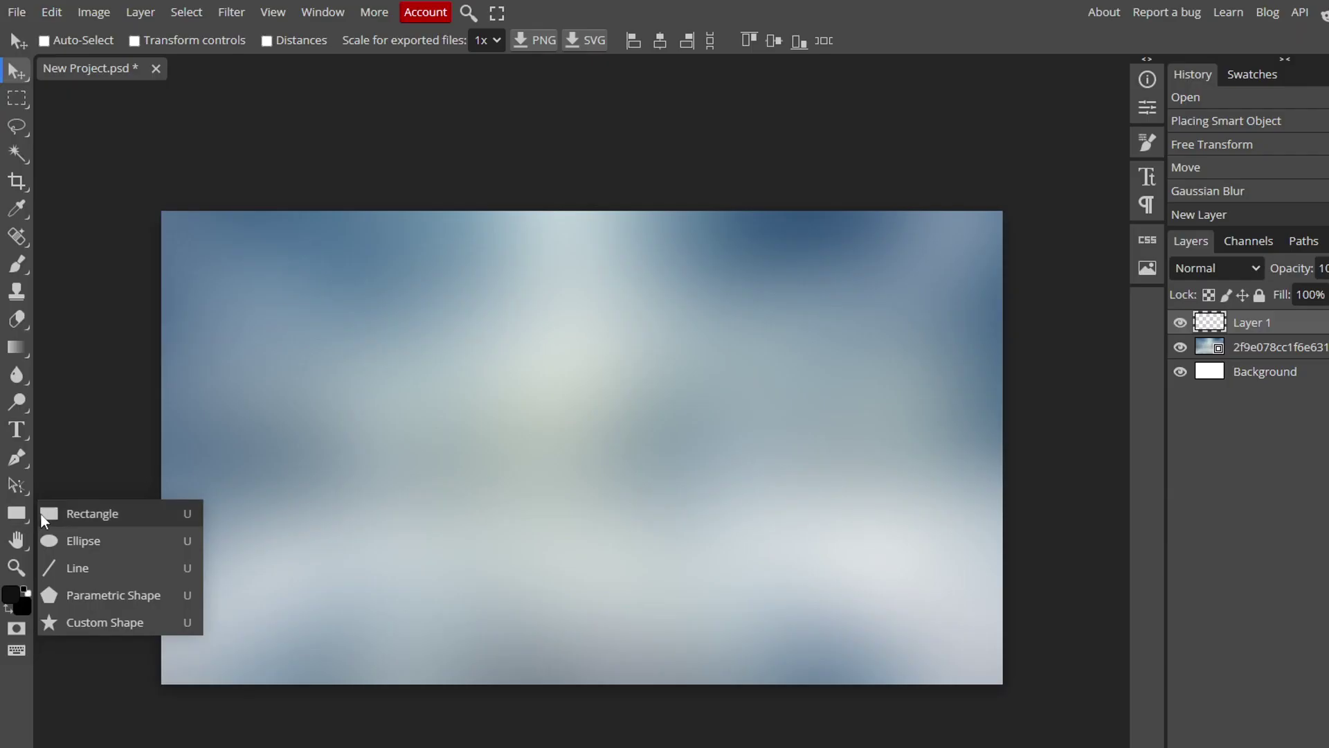
pyautogui.click(76, 516)
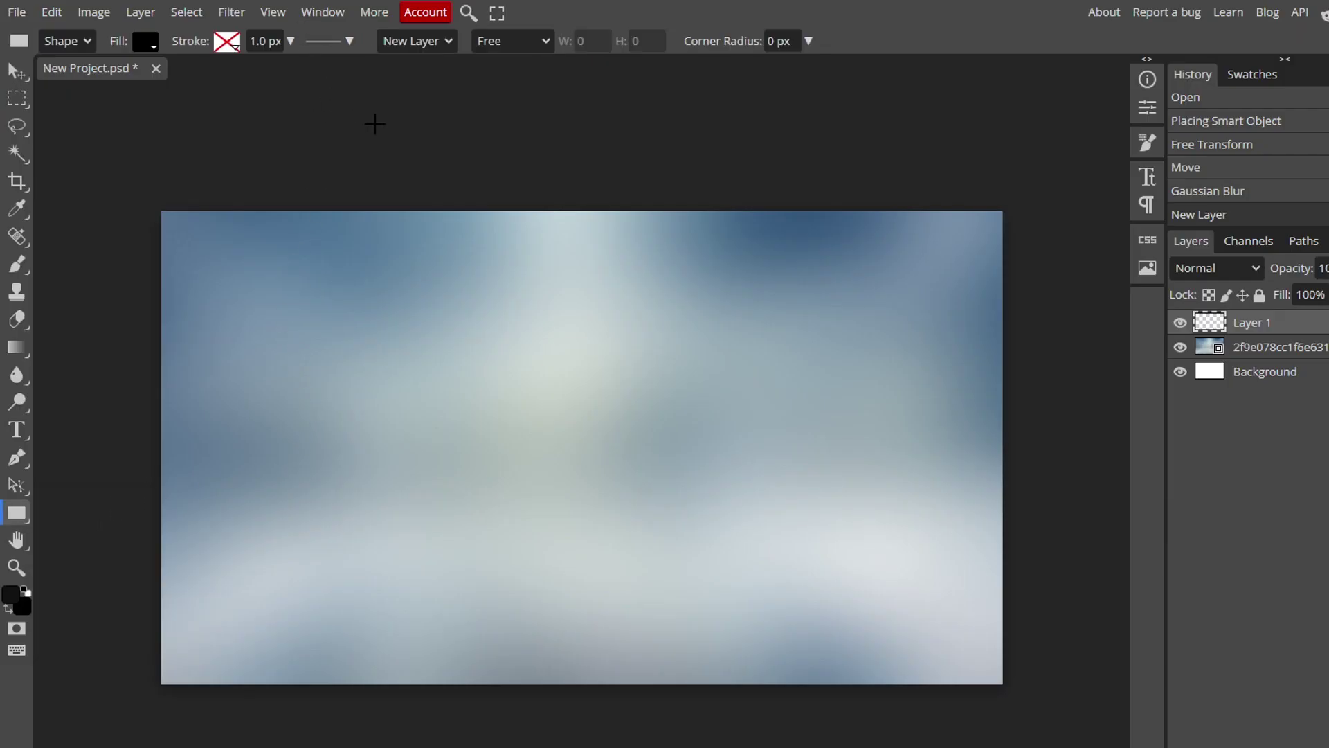
pyautogui.click(792, 43)
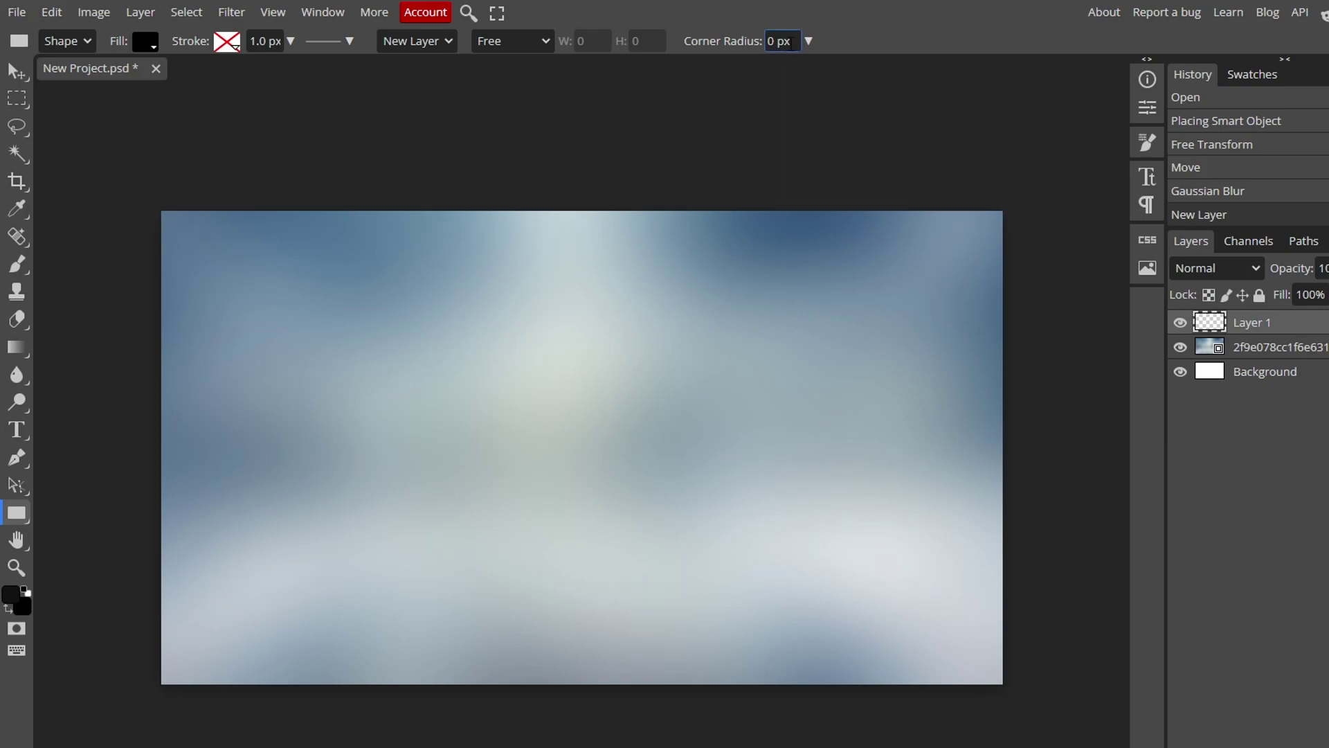
pyautogui.tripleClick(796, 43)
pyautogui.write('30')
pyautogui.press('Return')
# Draw the black rounded rectangle on the canvas's left side and shift it slightly left.
pyautogui.click(148, 47)
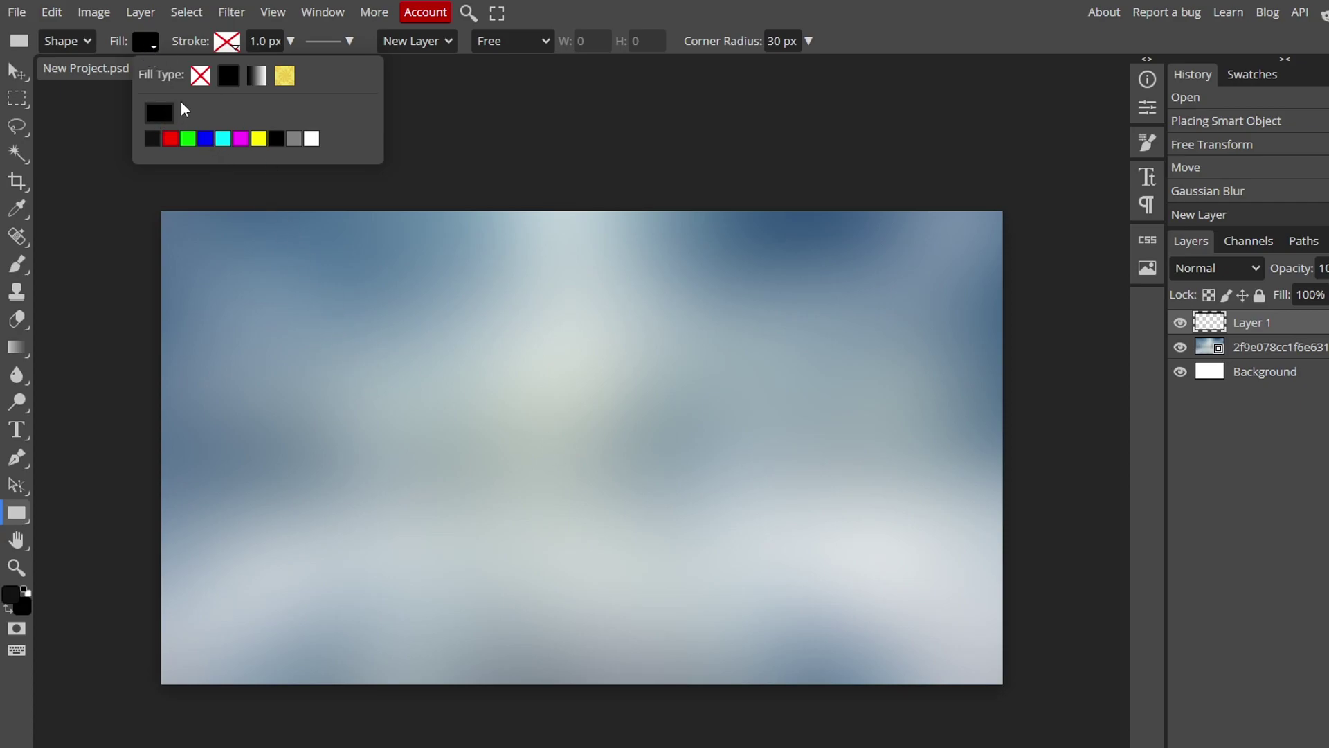
pyautogui.click(904, 28)
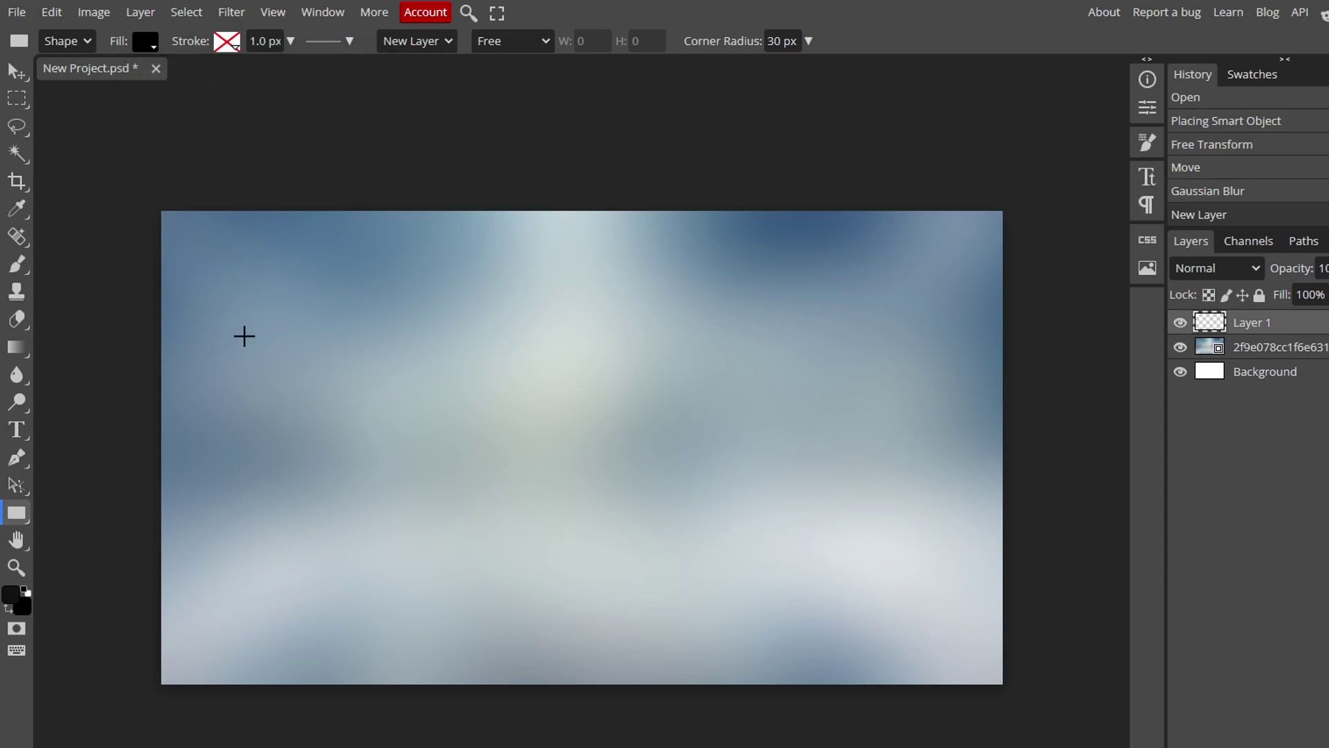
pyautogui.moveTo(210, 408); pyautogui.dragTo(413, 457)
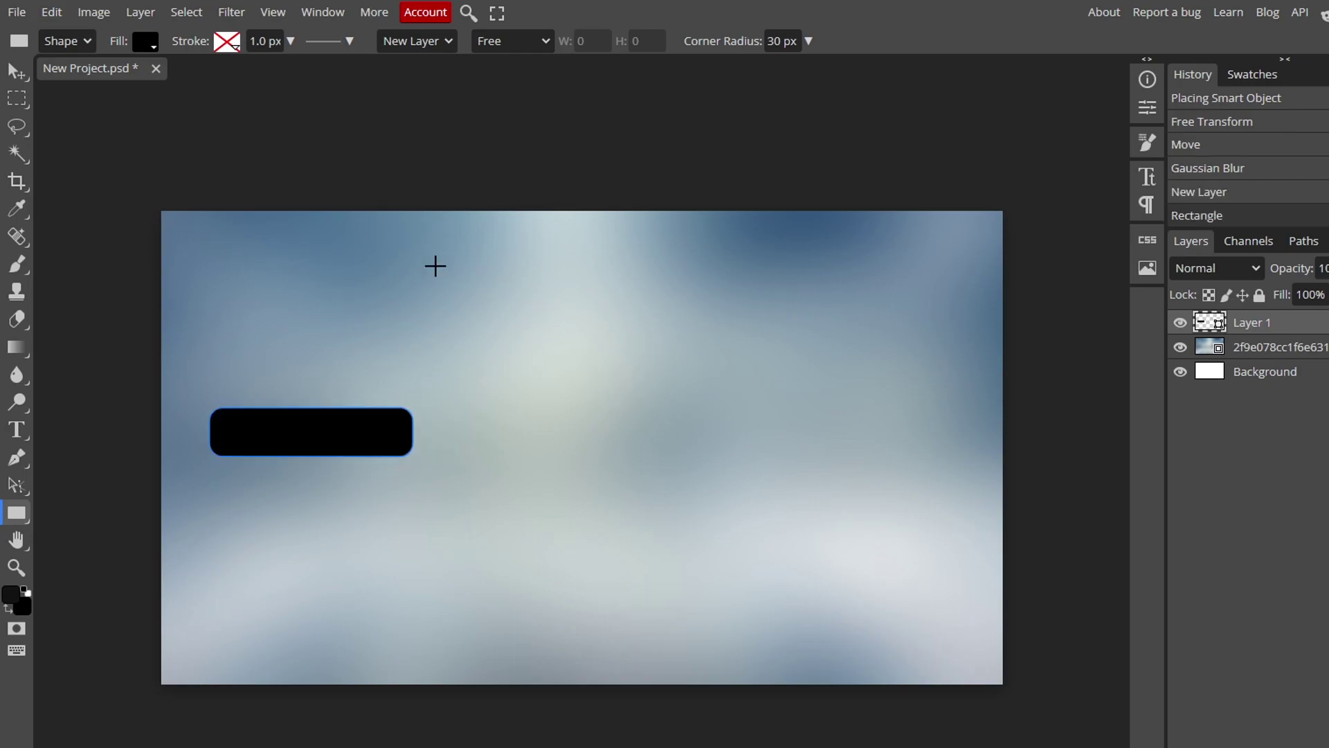
pyautogui.click(19, 76)
pyautogui.moveTo(306, 443); pyautogui.dragTo(282, 452)
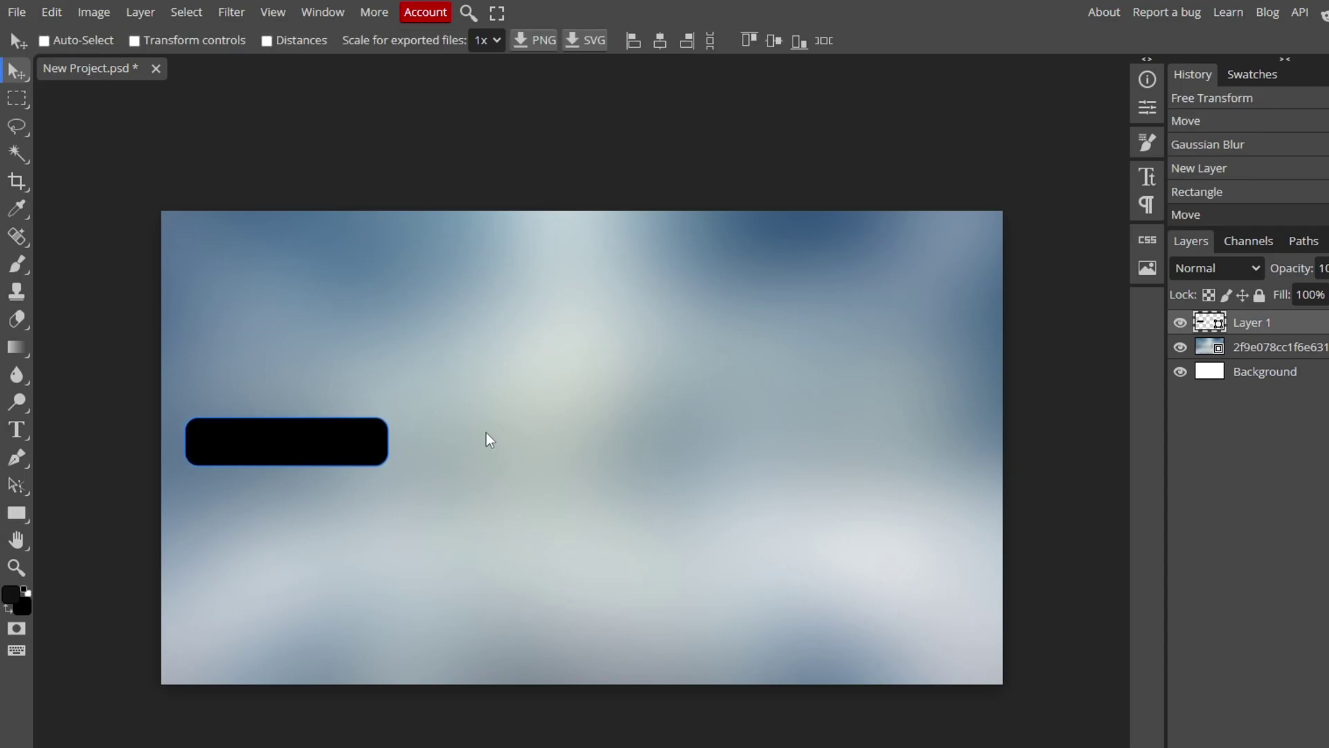
# Give Layer 1 a white Color Overlay so the bar turns white.
pyautogui.rightClick(1281, 324)
pyautogui.click(1282, 335)
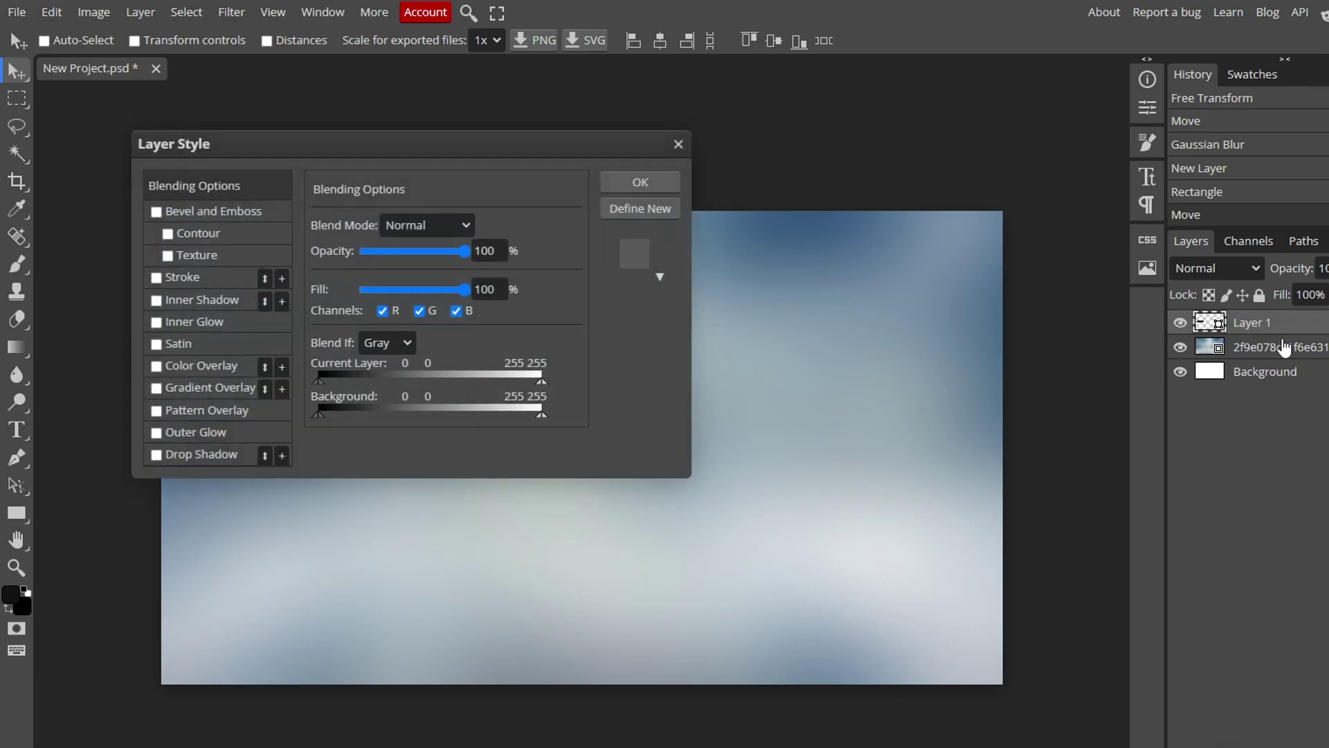
pyautogui.moveTo(441, 152); pyautogui.dragTo(843, 181)
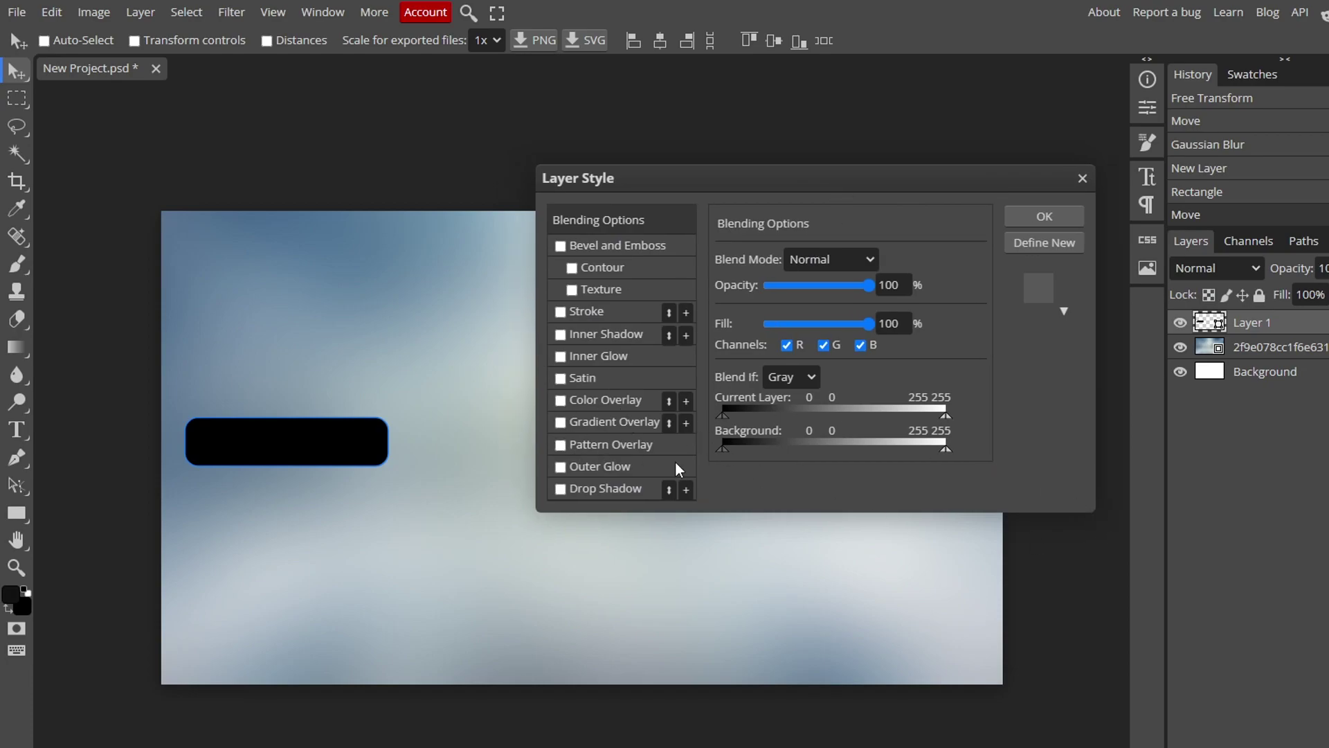
pyautogui.click(618, 399)
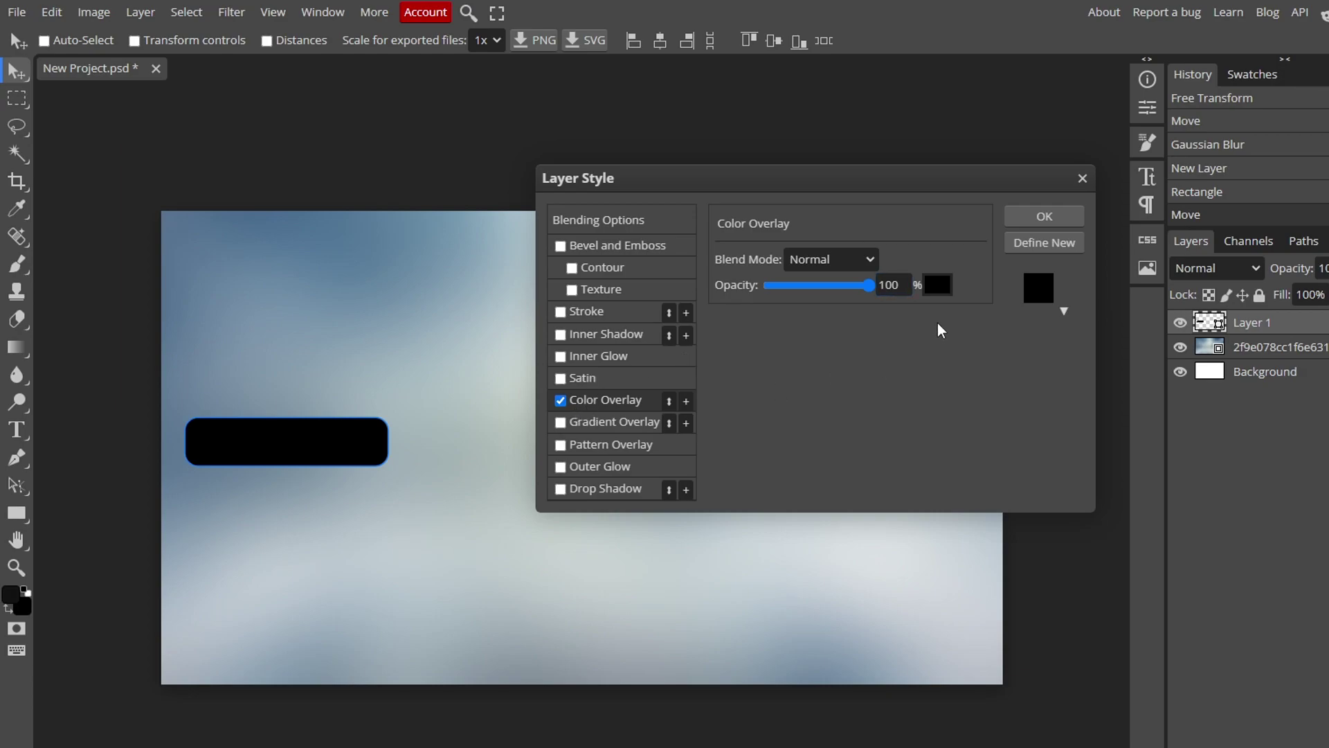
pyautogui.click(942, 294)
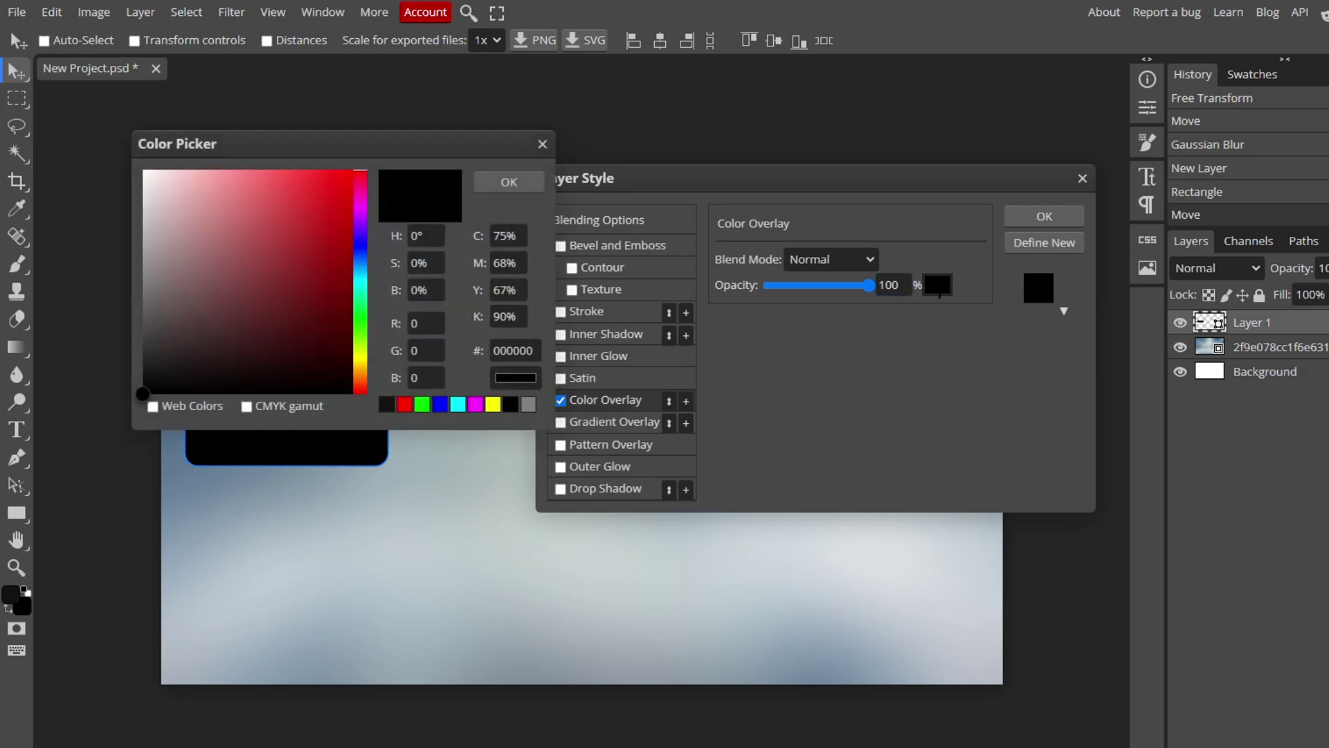
pyautogui.moveTo(343, 144); pyautogui.dragTo(936, 278)
pyautogui.click(787, 335)
pyautogui.moveTo(739, 306); pyautogui.dragTo(660, 272)
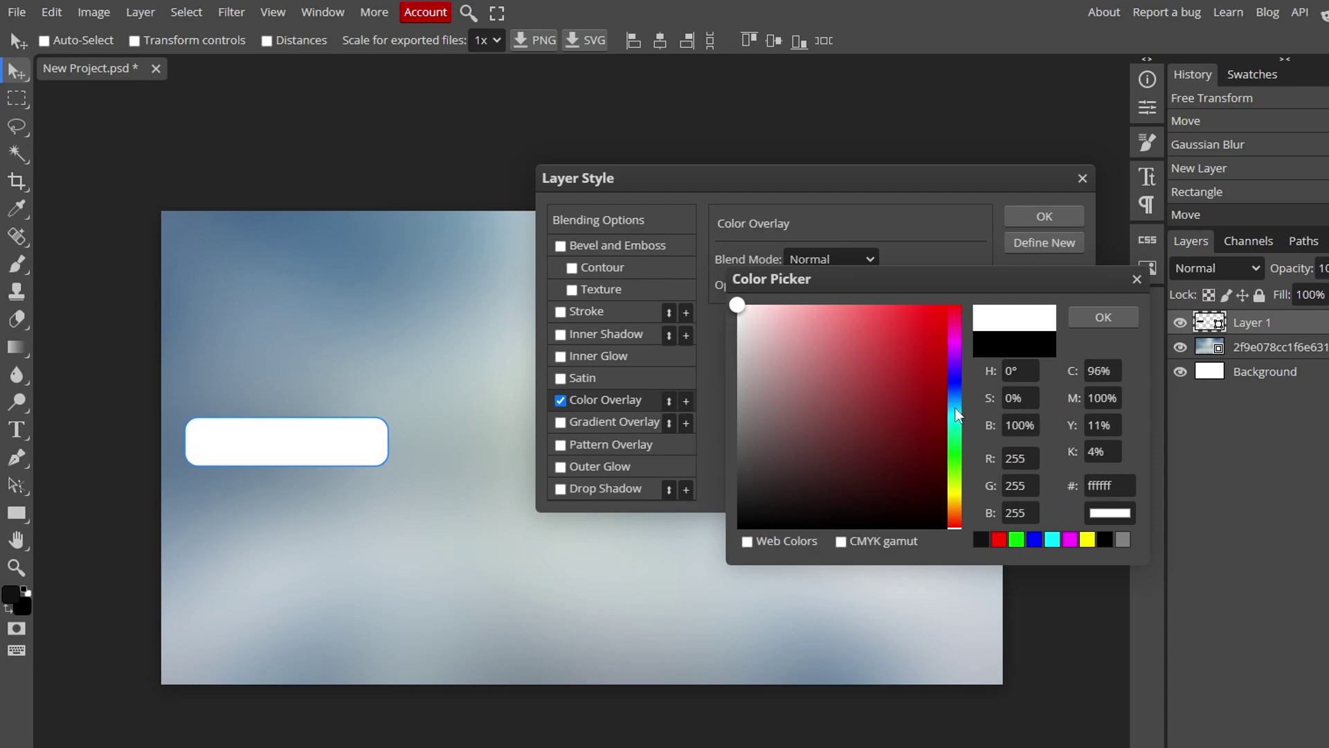
pyautogui.click(1087, 318)
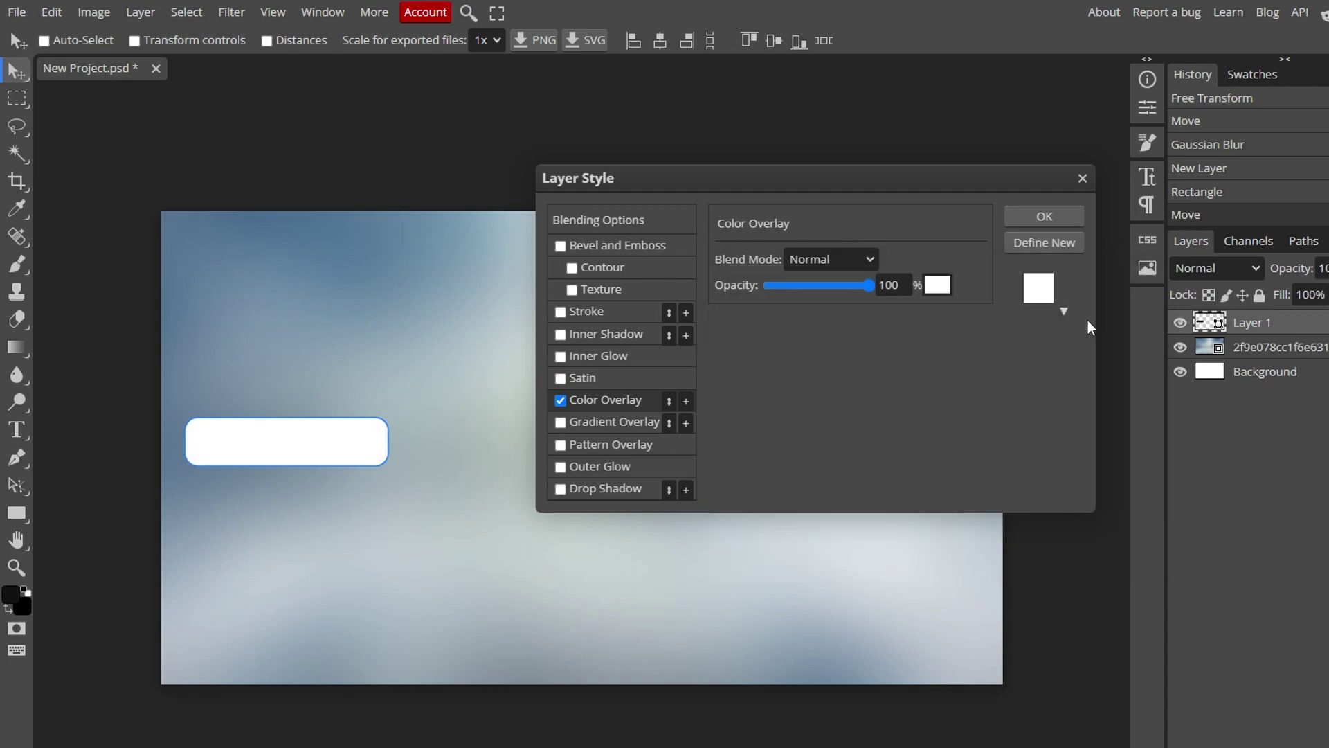
pyautogui.click(1043, 216)
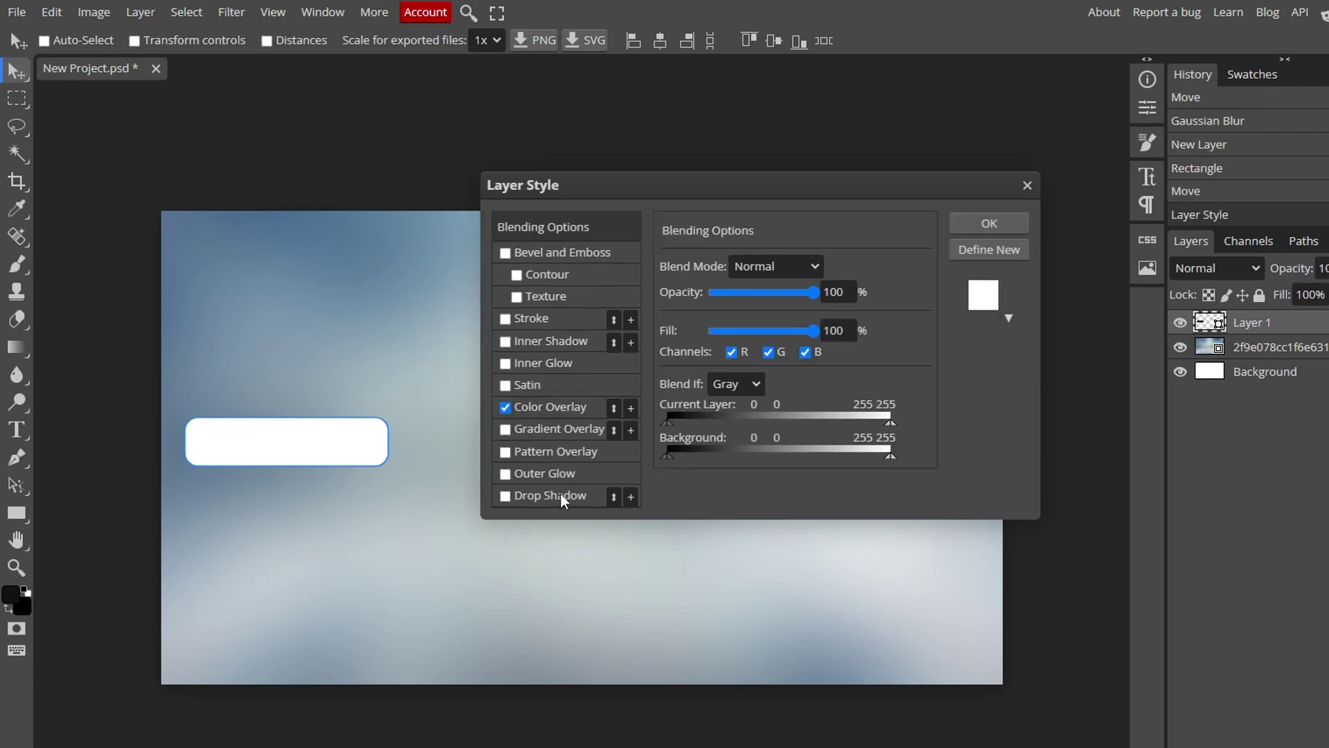
# Add a Drop Shadow to the bar and enter a 90° angle.
pyautogui.click(560, 493)
pyautogui.doubleClick(759, 322)
pyautogui.write('90')
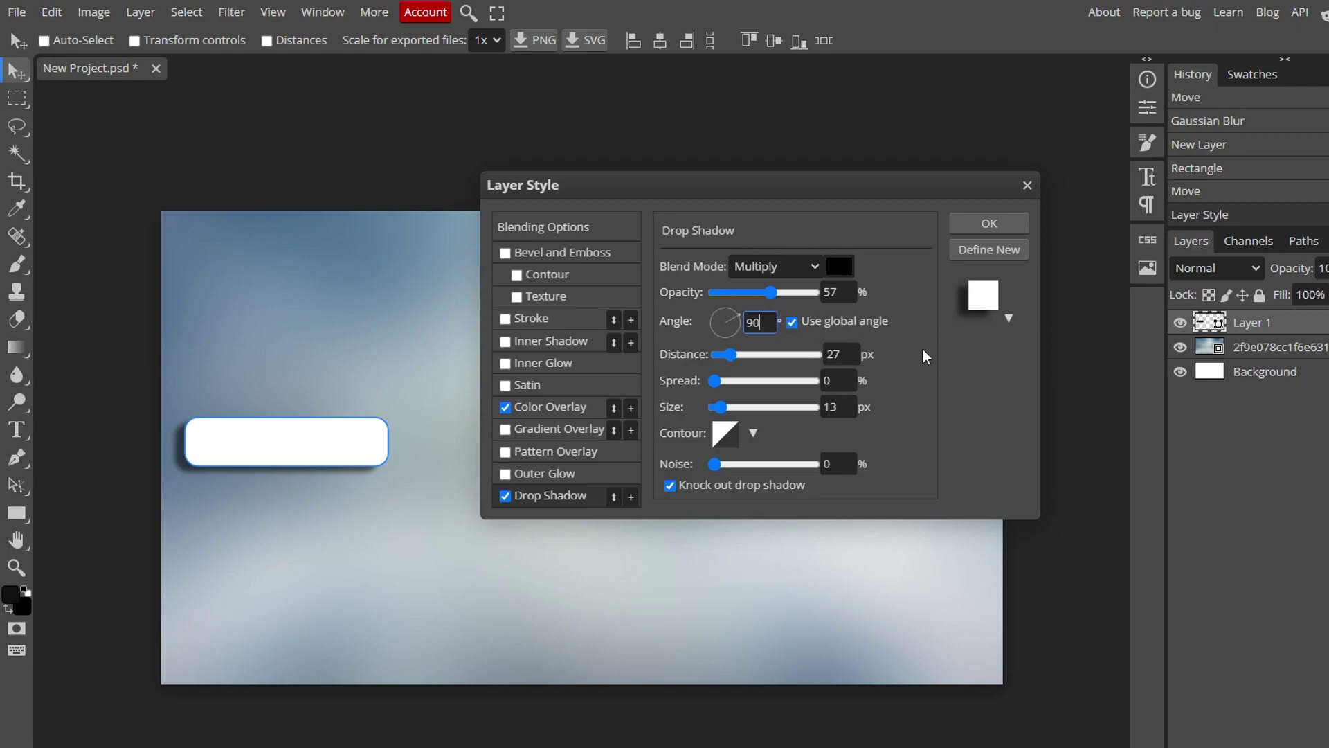
# Turn off Use global angle and set the shadow angle to 90°.
pyautogui.click(791, 322)
pyautogui.doubleClick(761, 322)
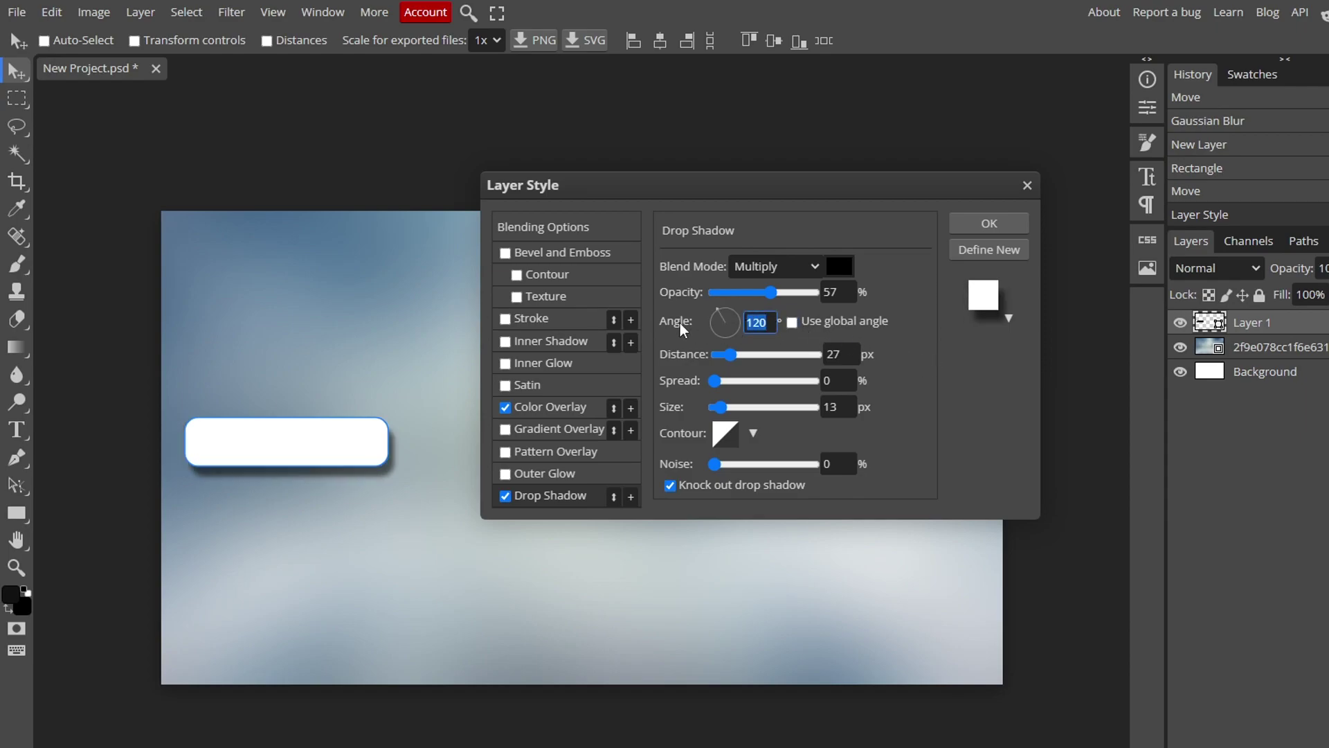
pyautogui.write('90')
pyautogui.press('Return')
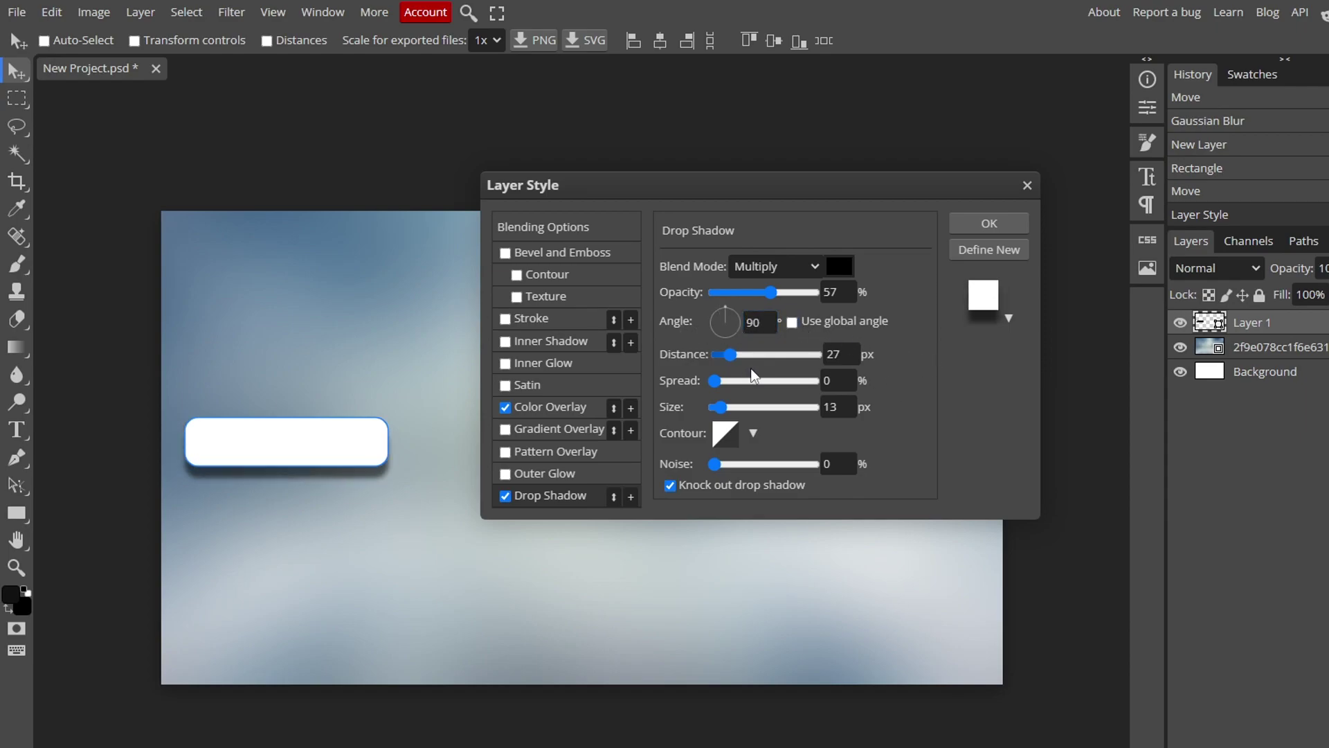
# Set the shadow distance to 10 px and opacity to 20%, then apply the style.
pyautogui.moveTo(730, 354); pyautogui.dragTo(725, 355)
pyautogui.moveTo(718, 407); pyautogui.dragTo(719, 410)
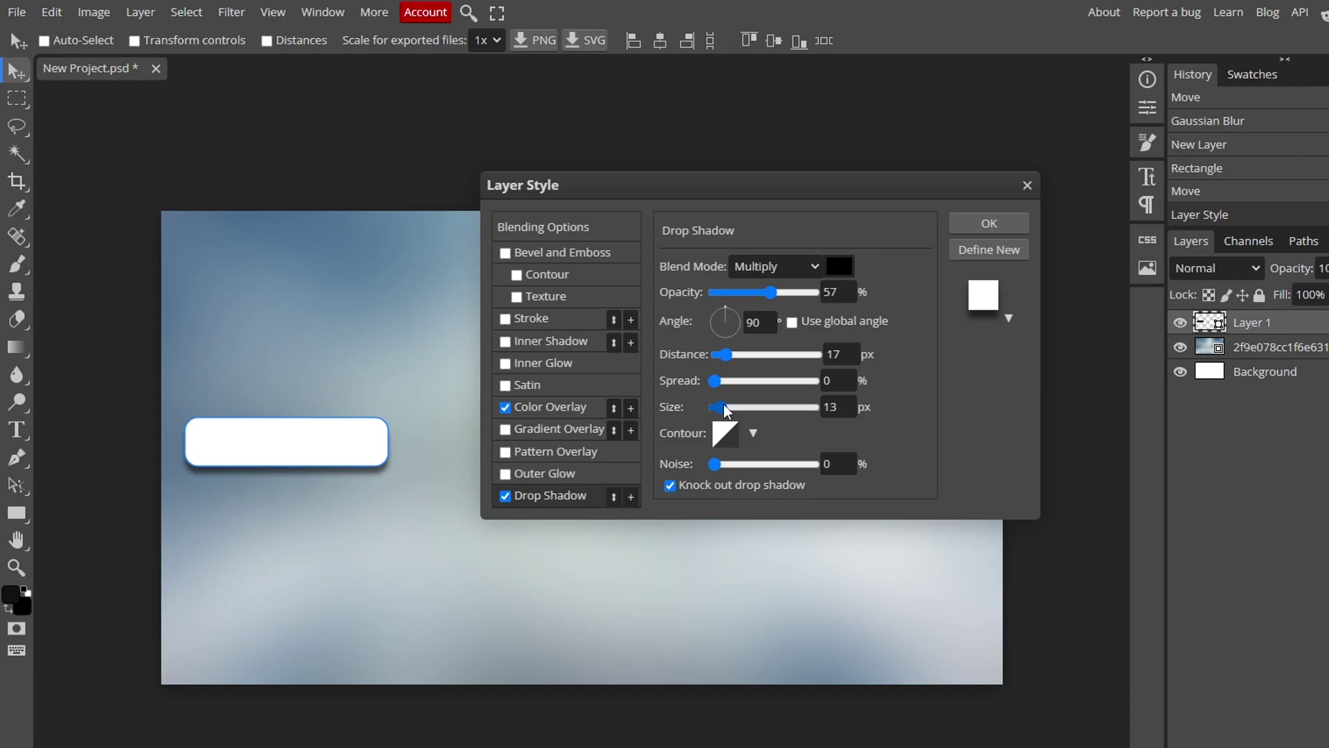
pyautogui.moveTo(725, 354); pyautogui.dragTo(721, 355)
pyautogui.moveTo(770, 291); pyautogui.dragTo(738, 291)
pyautogui.press('Return')
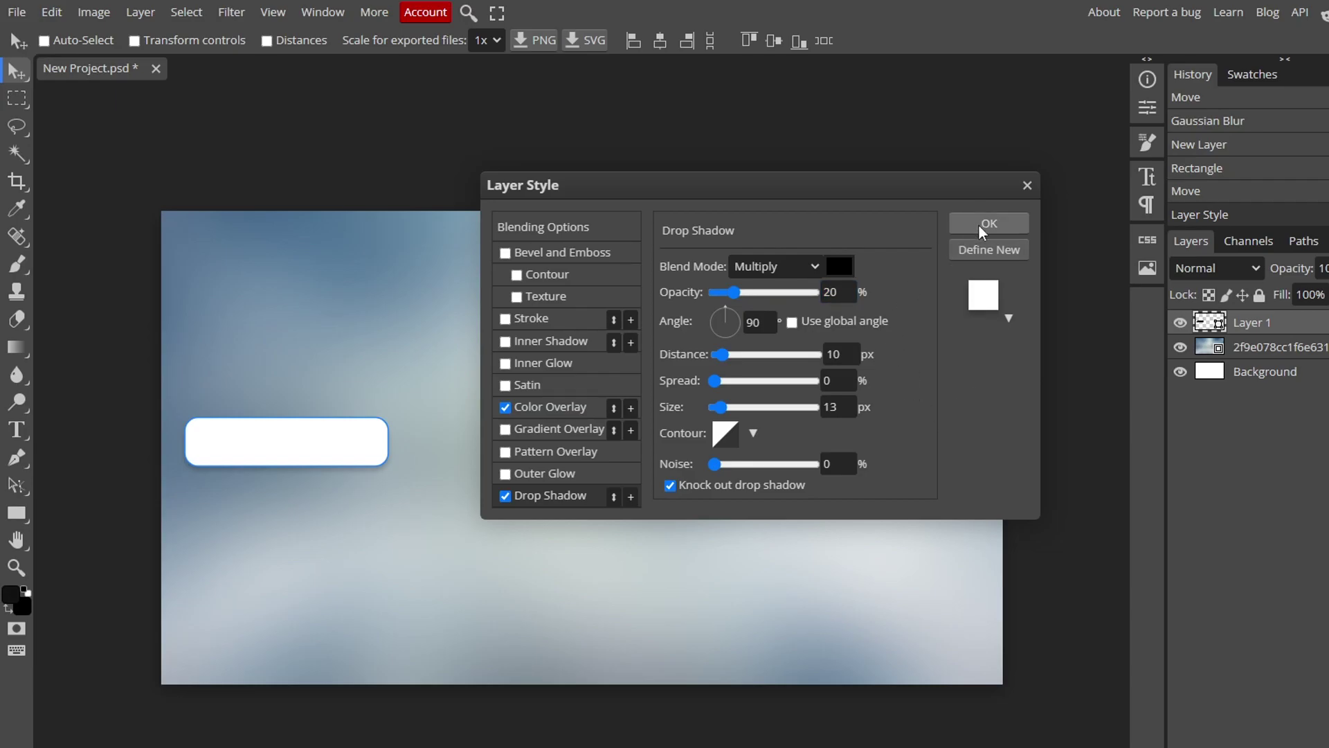
pyautogui.click(980, 226)
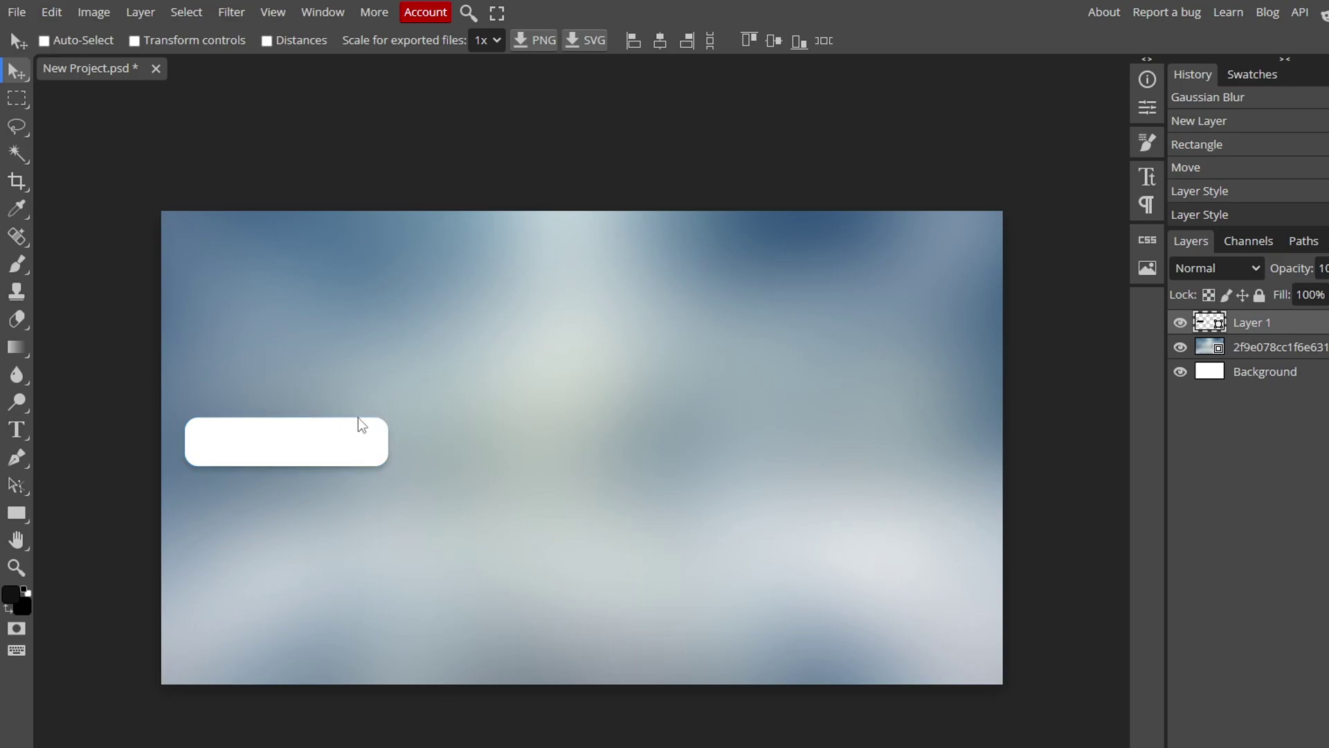
# Zoom in and pan so the white bar looks larger with the document's left edge visible.
pyautogui.hotkey('ctrl', '+')
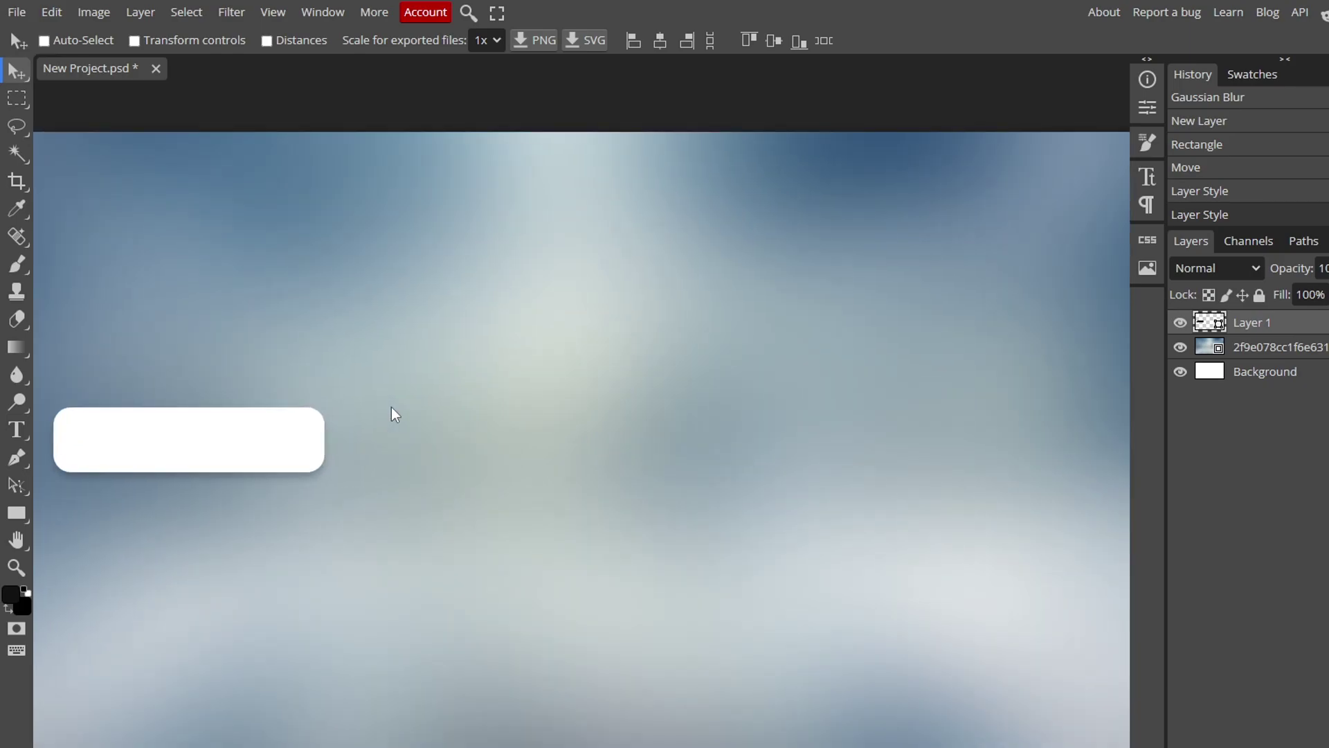
pyautogui.press('h')
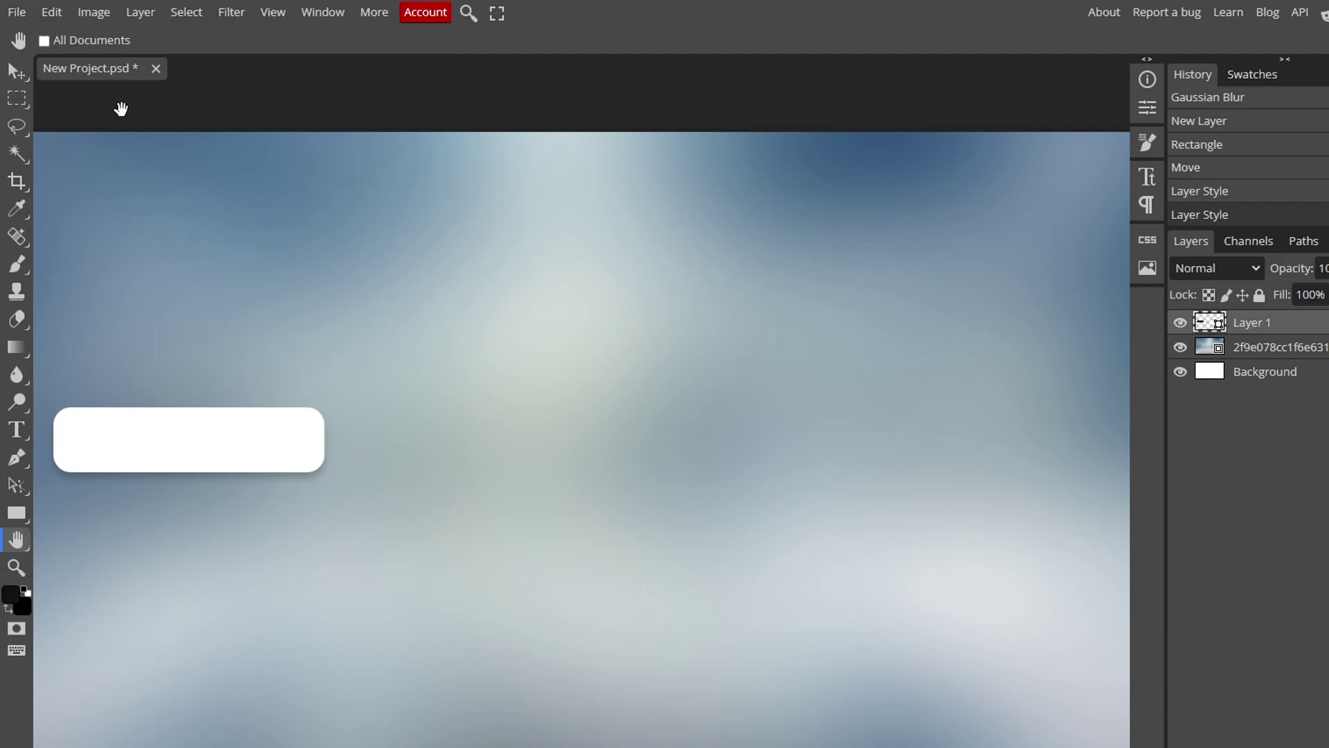
pyautogui.moveTo(413, 388); pyautogui.dragTo(702, 375)
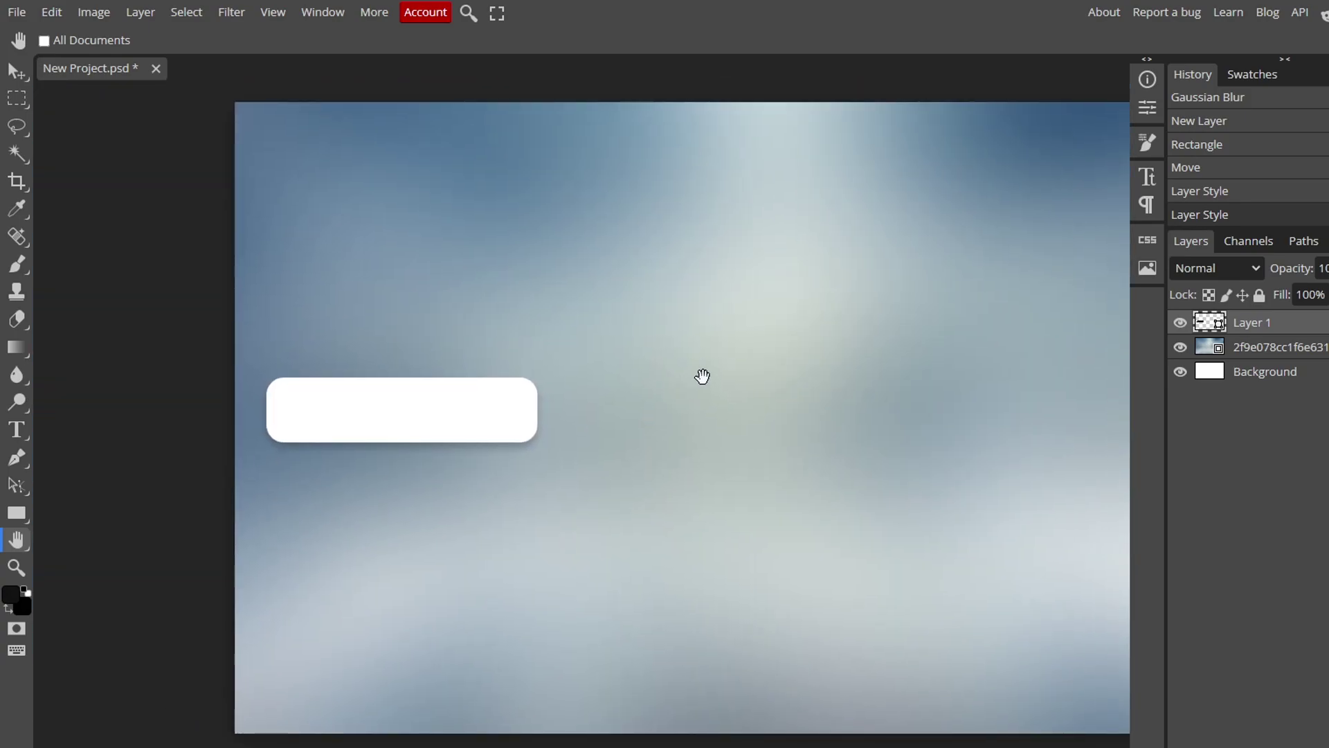
# On a new layer, draw a small rectangle with 20 px corner radius at the bar's right end.
pyautogui.hotkey('ctrl', 'shift', 'n')
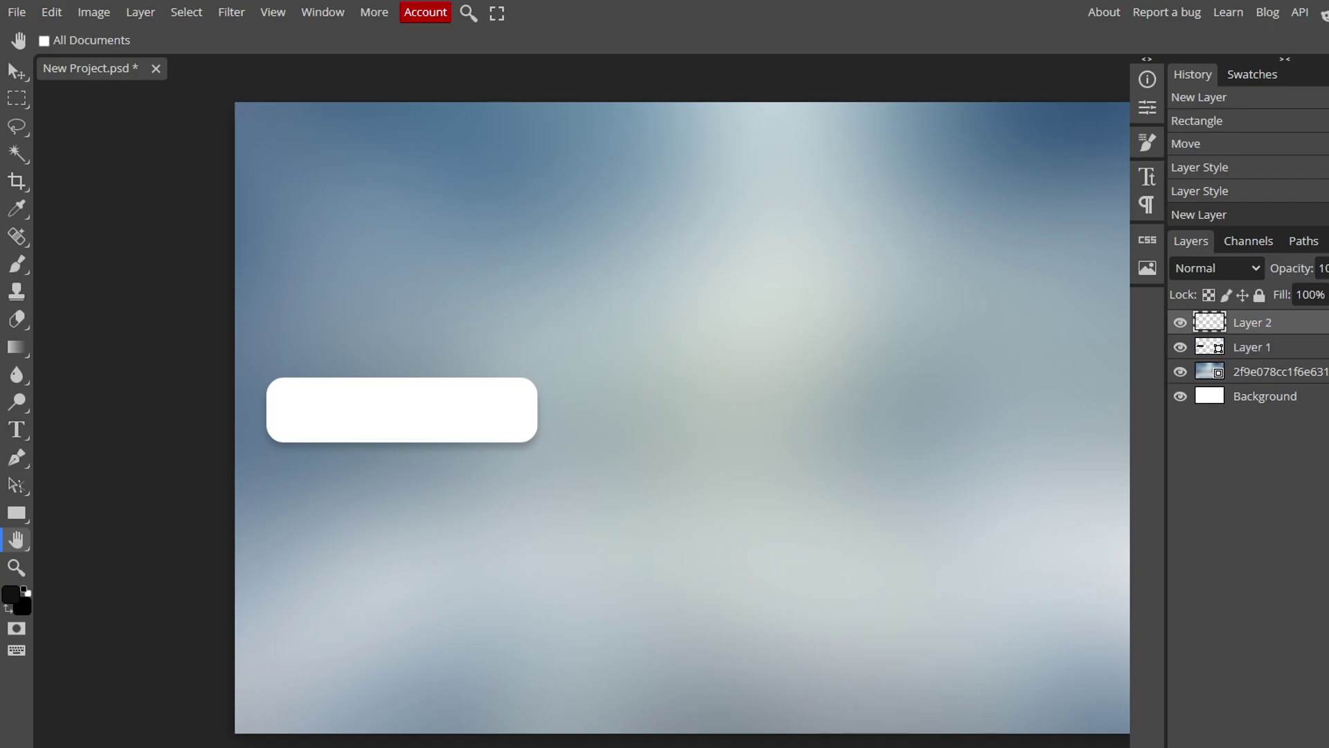
pyautogui.rightClick(17, 513)
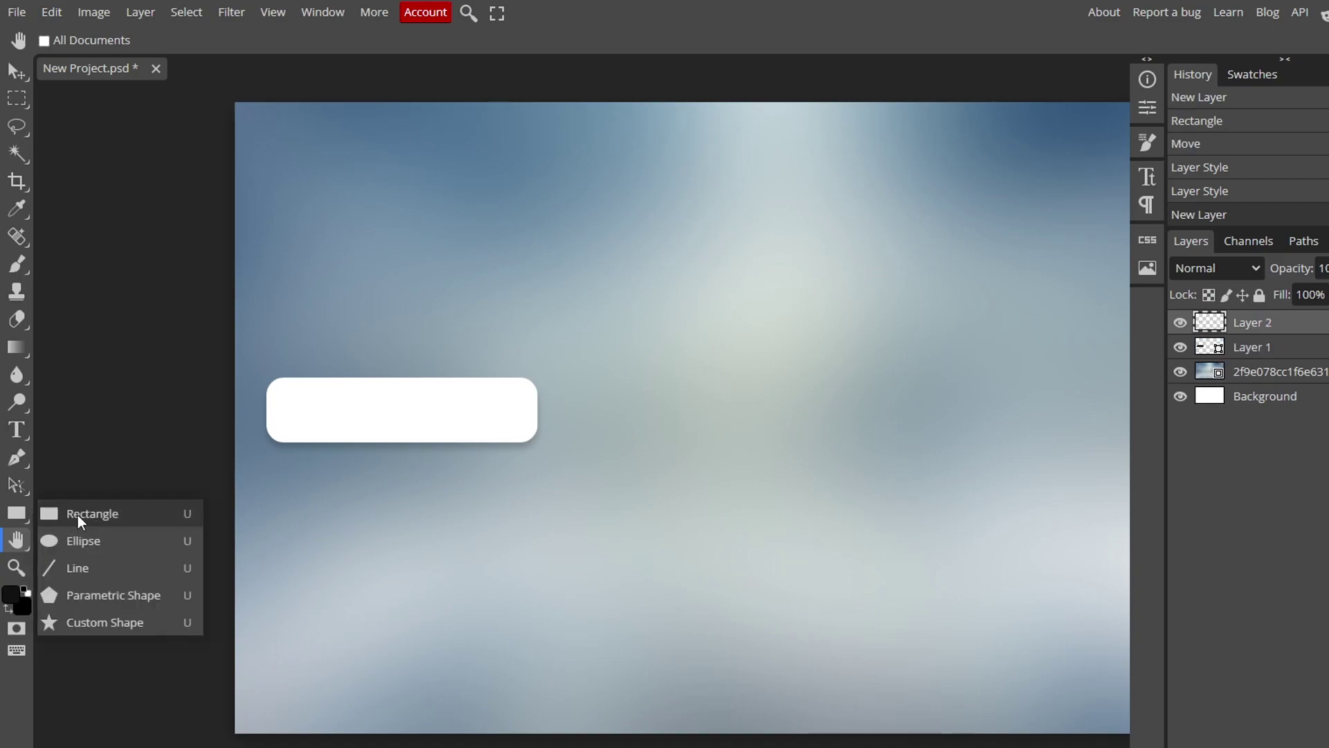
pyautogui.click(78, 515)
pyautogui.click(801, 41)
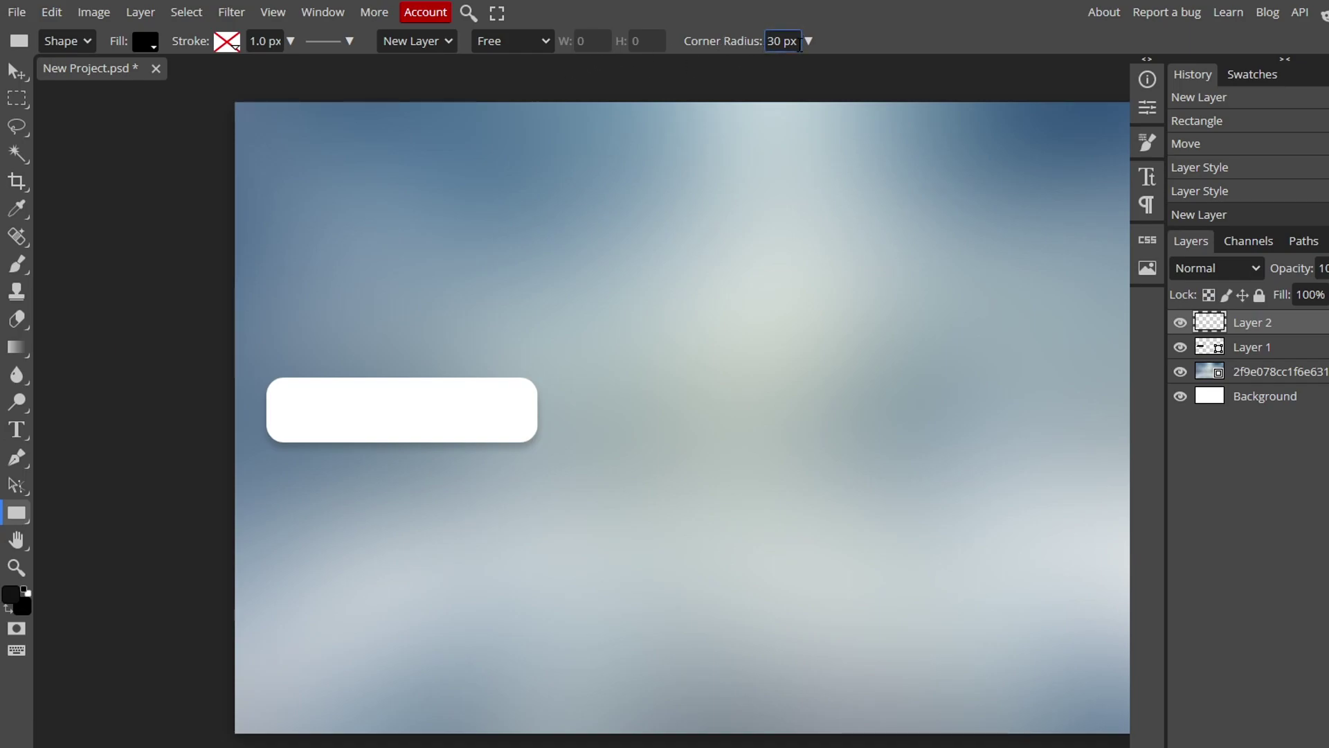
pyautogui.moveTo(799, 41); pyautogui.dragTo(748, 43)
pyautogui.write('20')
pyautogui.press('Return')
pyautogui.moveTo(518, 408); pyautogui.dragTo(519, 409)
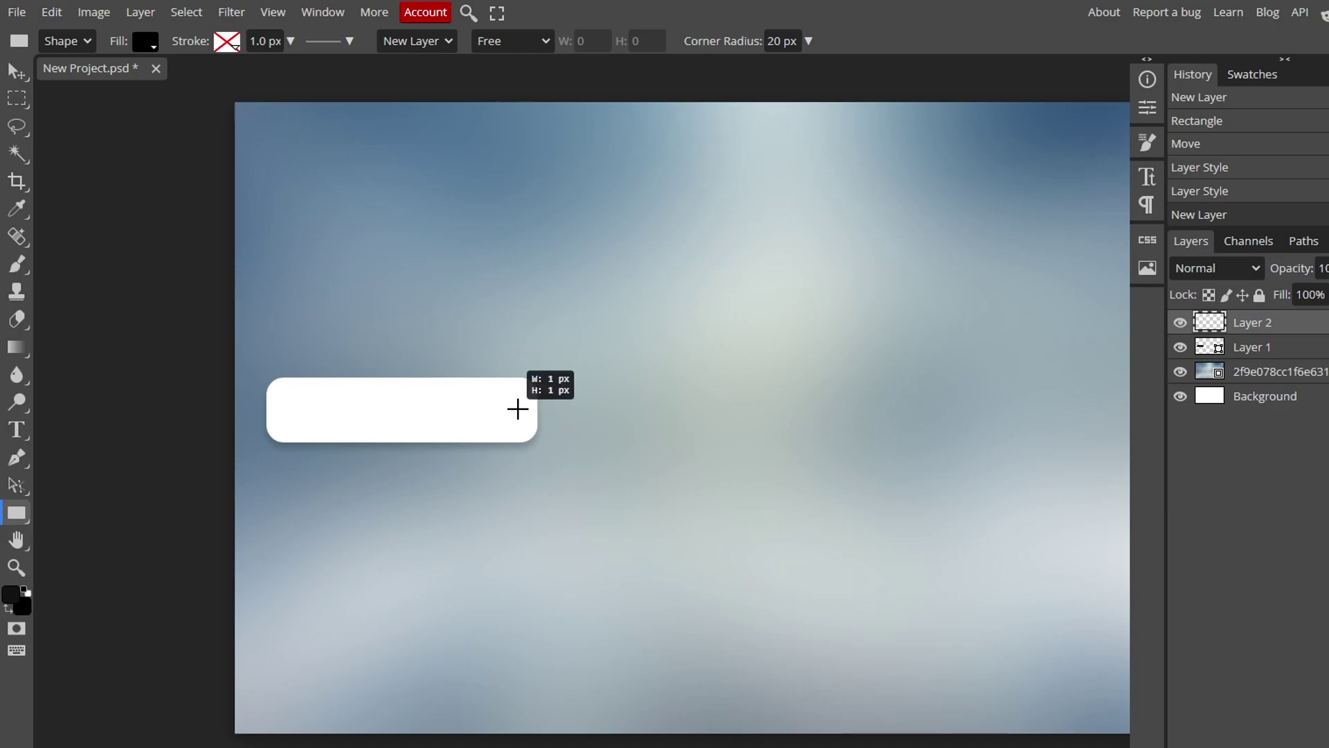
pyautogui.moveTo(518, 409)
pyautogui.mouseDown()
pyautogui.moveTo(546, 386)
pyautogui.moveTo(534, 414)
pyautogui.mouseUp()
# Add a Gradient Overlay style to the square on Layer 2.
pyautogui.press('v')
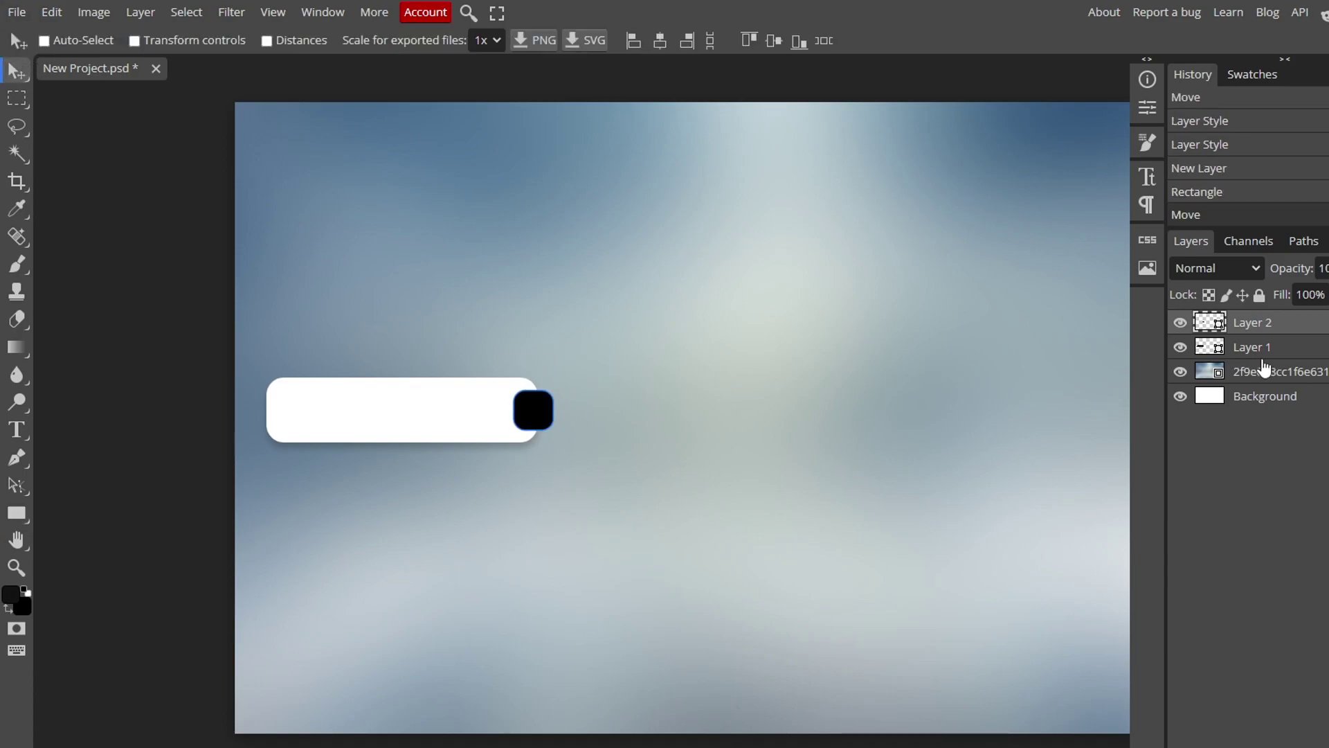
pyautogui.rightClick(1280, 324)
pyautogui.click(1282, 339)
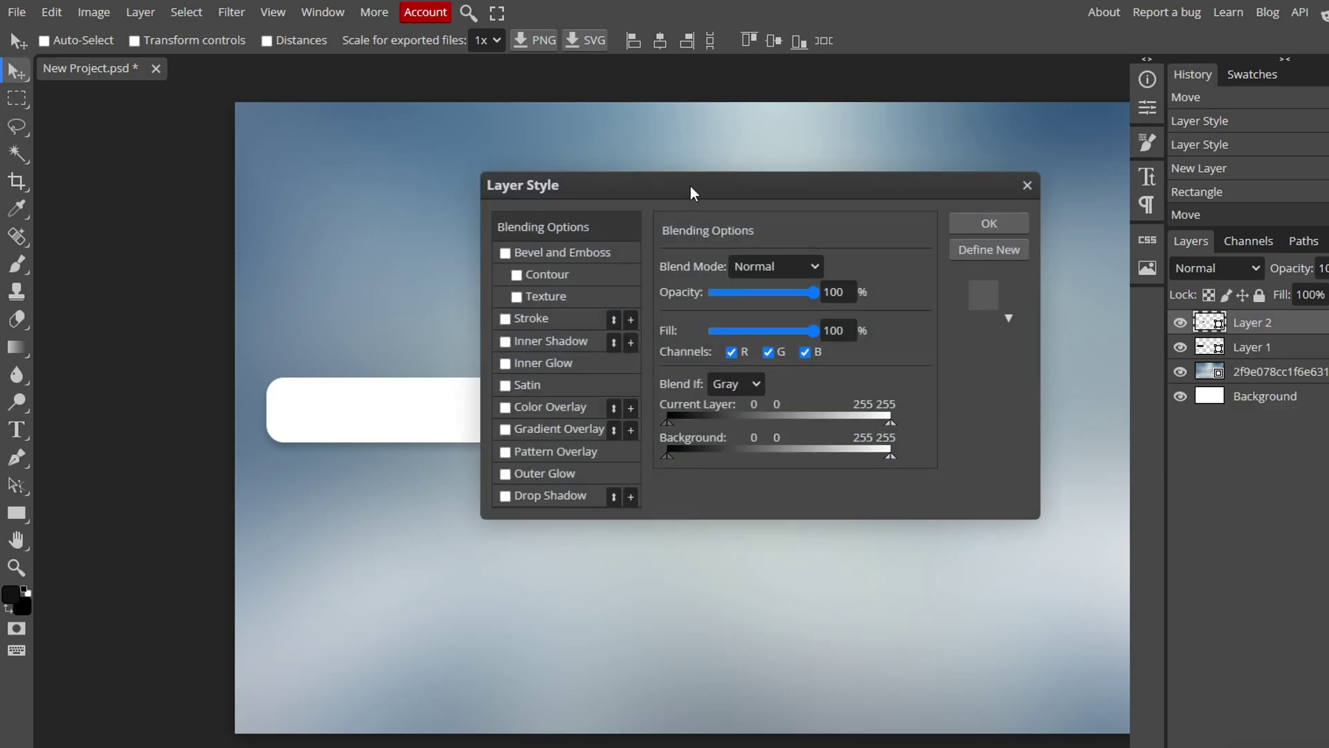
pyautogui.moveTo(699, 195); pyautogui.dragTo(966, 181)
pyautogui.click(829, 421)
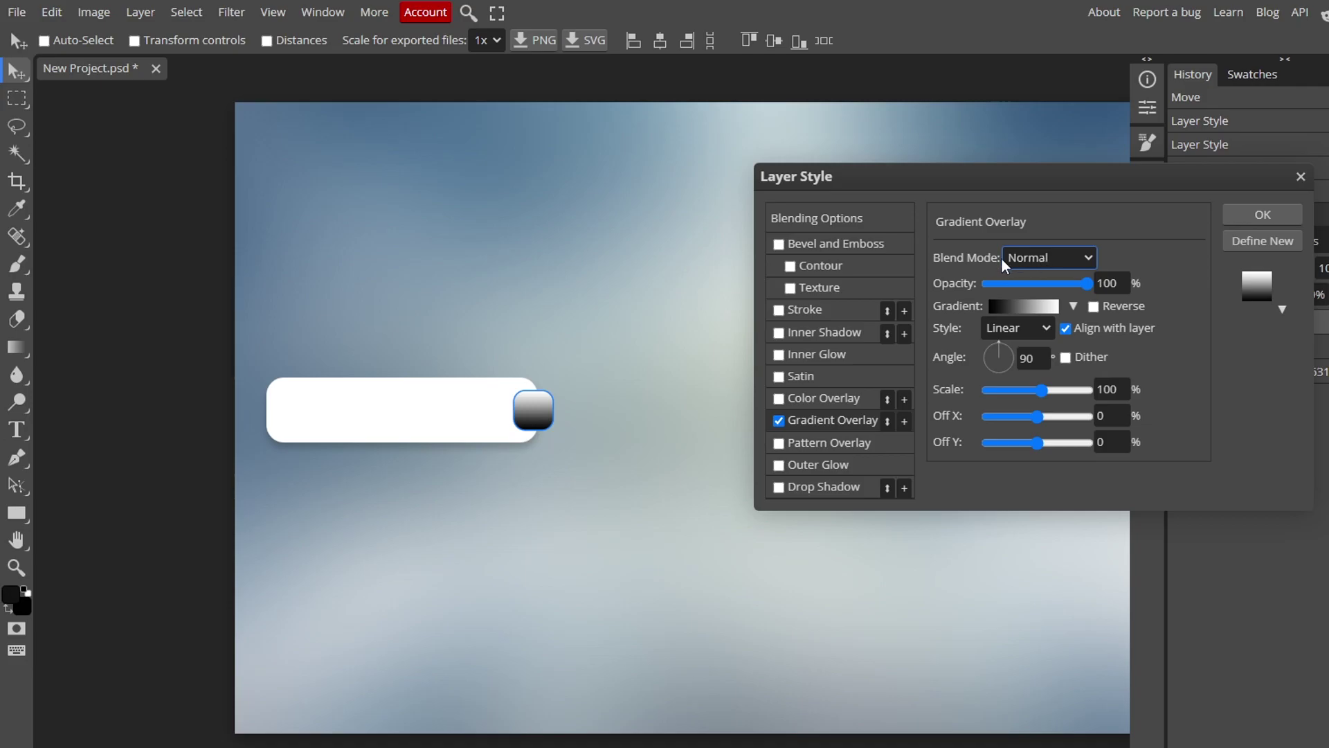
pyautogui.click(1011, 305)
pyautogui.moveTo(421, 271); pyautogui.dragTo(956, 230)
# Set the gradient's left stop to a medium green (22da2a).
pyautogui.click(805, 457)
pyautogui.click(947, 521)
pyautogui.moveTo(347, 141); pyautogui.dragTo(996, 213)
pyautogui.click(1009, 382)
pyautogui.moveTo(964, 304); pyautogui.dragTo(969, 266)
pyautogui.click(1150, 246)
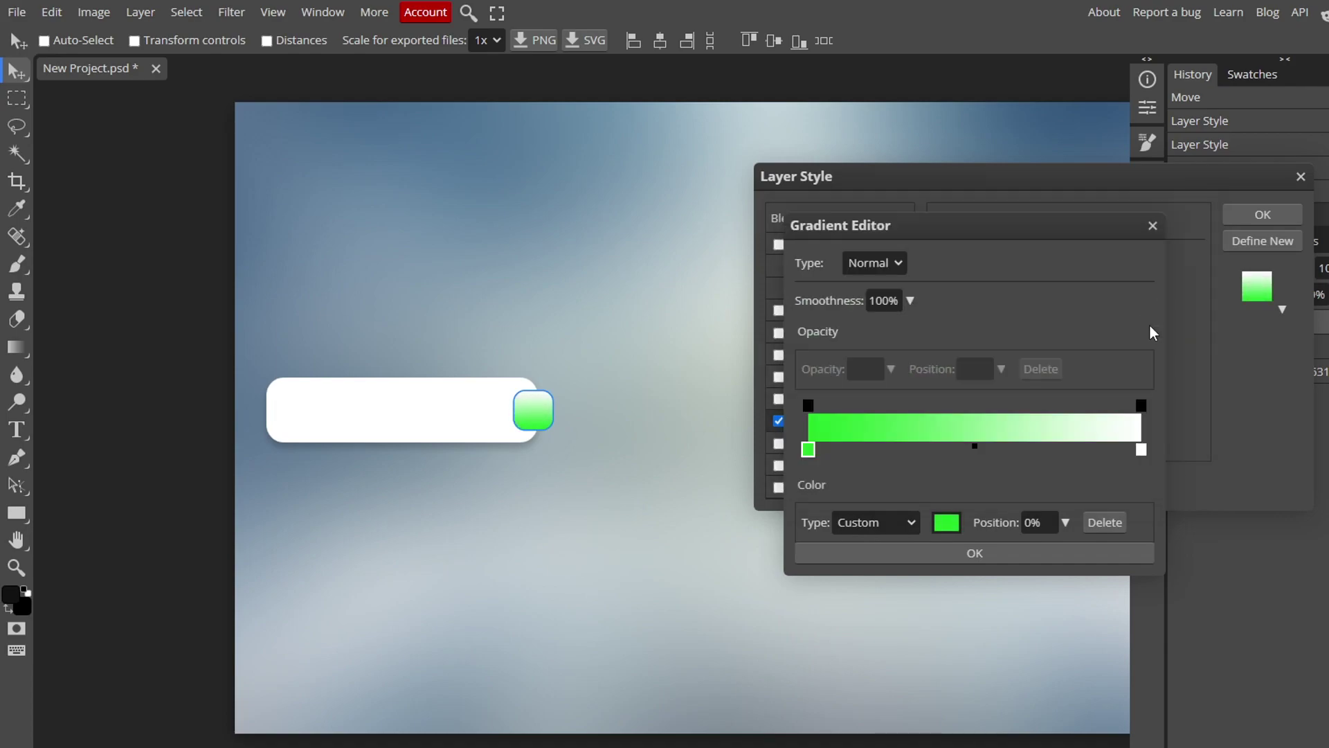
# Set the gradient's right stop to a bright green (40ff71).
pyautogui.doubleClick(1141, 451)
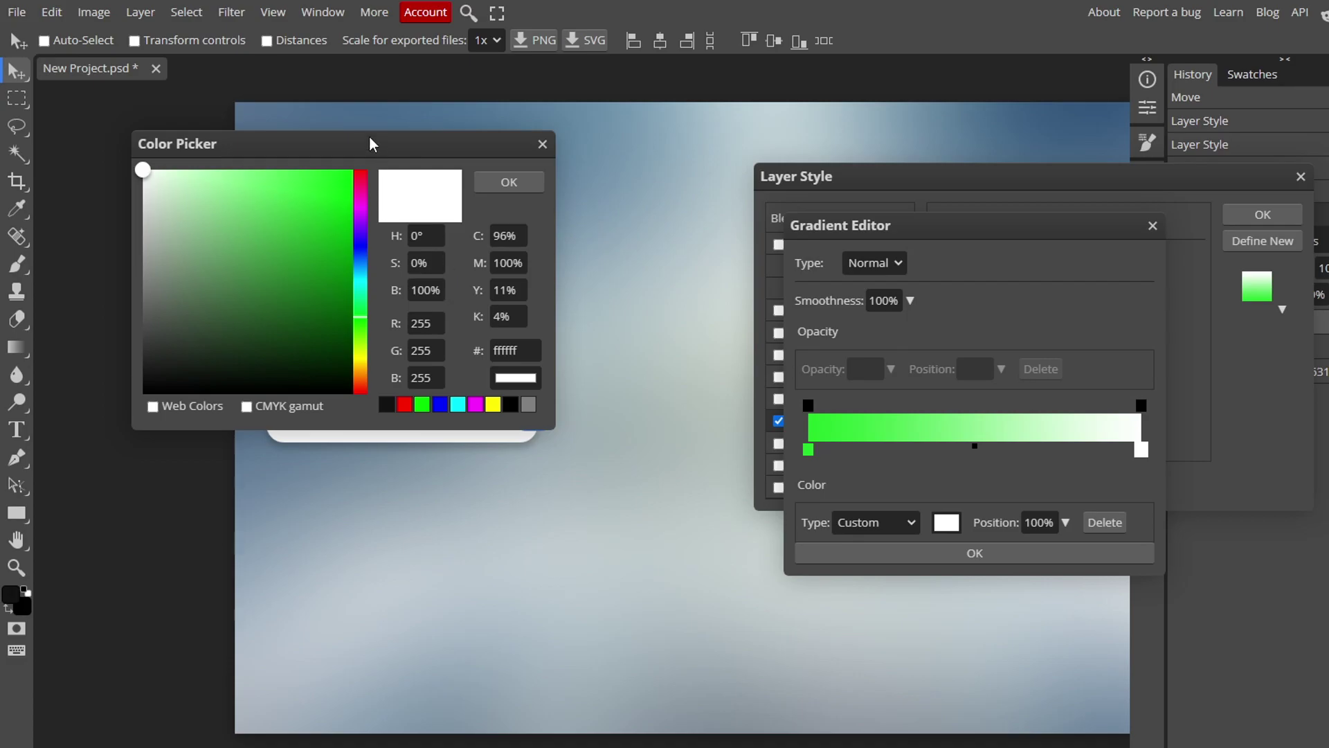
pyautogui.moveTo(371, 139); pyautogui.dragTo(1010, 255)
pyautogui.moveTo(953, 338)
pyautogui.mouseDown()
pyautogui.moveTo(963, 271)
pyautogui.moveTo(940, 274)
pyautogui.mouseUp()
pyautogui.click(1147, 289)
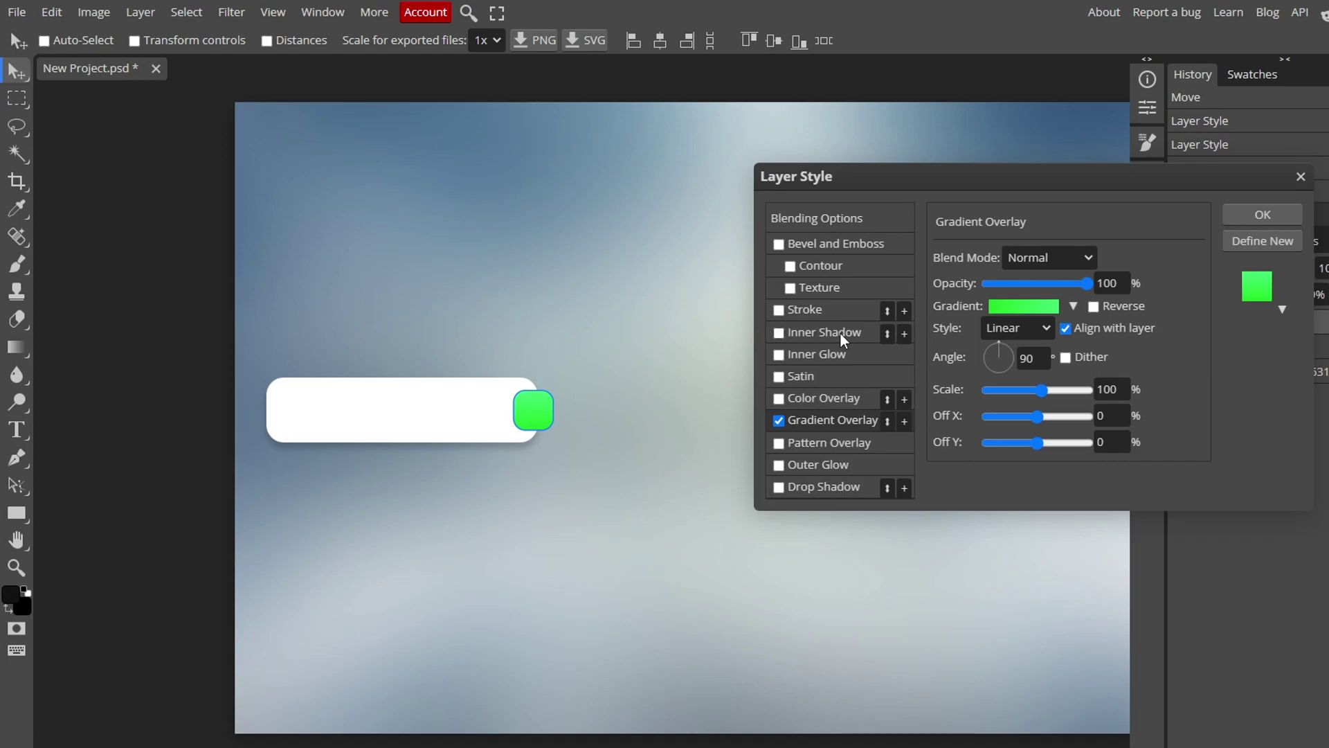
# Add a white Overlay inner shadow to the button with 0 px distance.
pyautogui.click(840, 331)
pyautogui.moveTo(1009, 348); pyautogui.dragTo(1059, 372)
pyautogui.click(1112, 256)
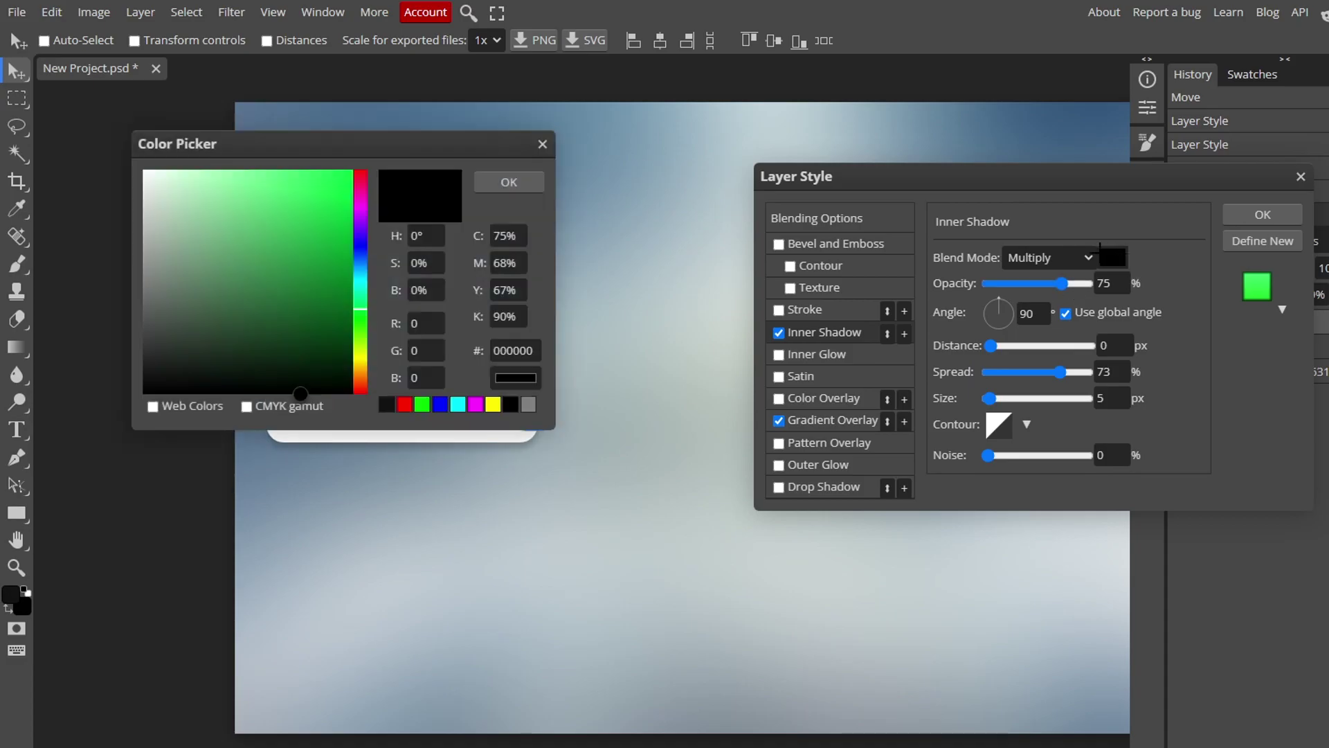
pyautogui.moveTo(362, 159); pyautogui.dragTo(889, 271)
pyautogui.moveTo(706, 296); pyautogui.dragTo(593, 249)
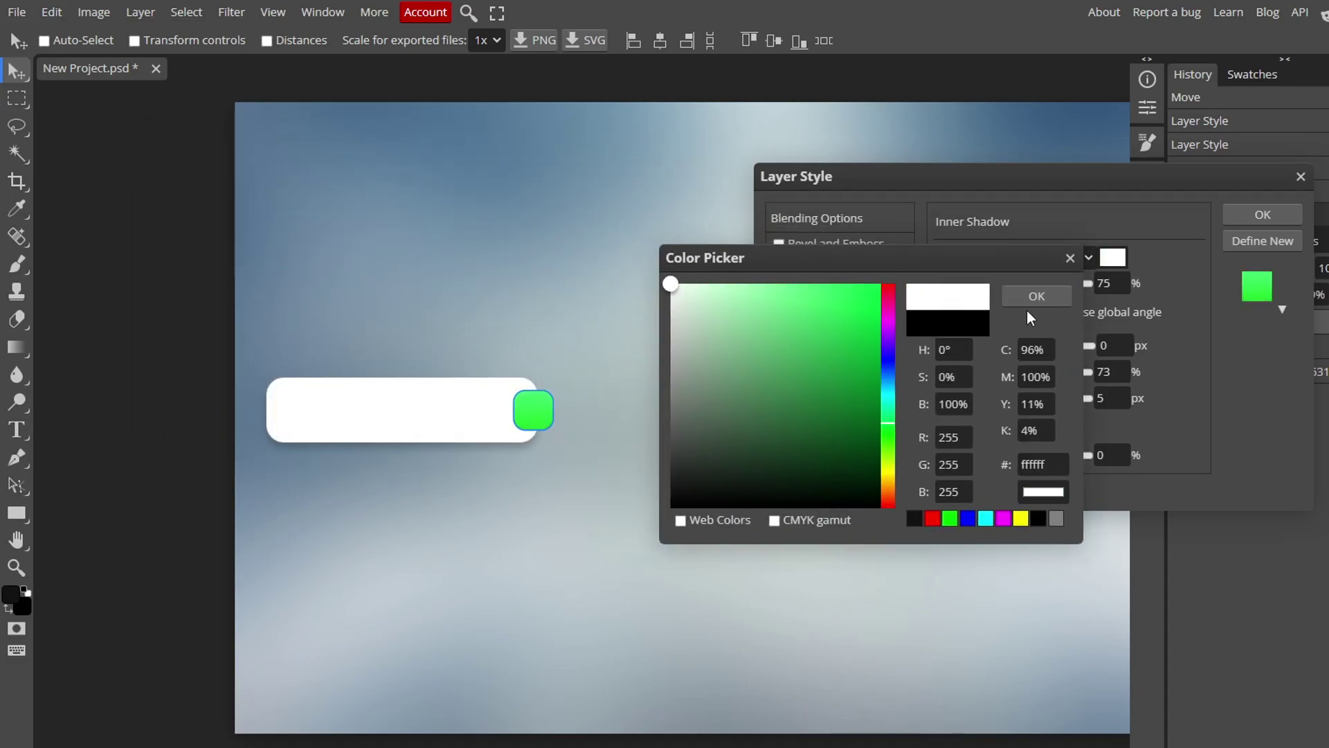
pyautogui.click(1055, 293)
pyautogui.click(1048, 255)
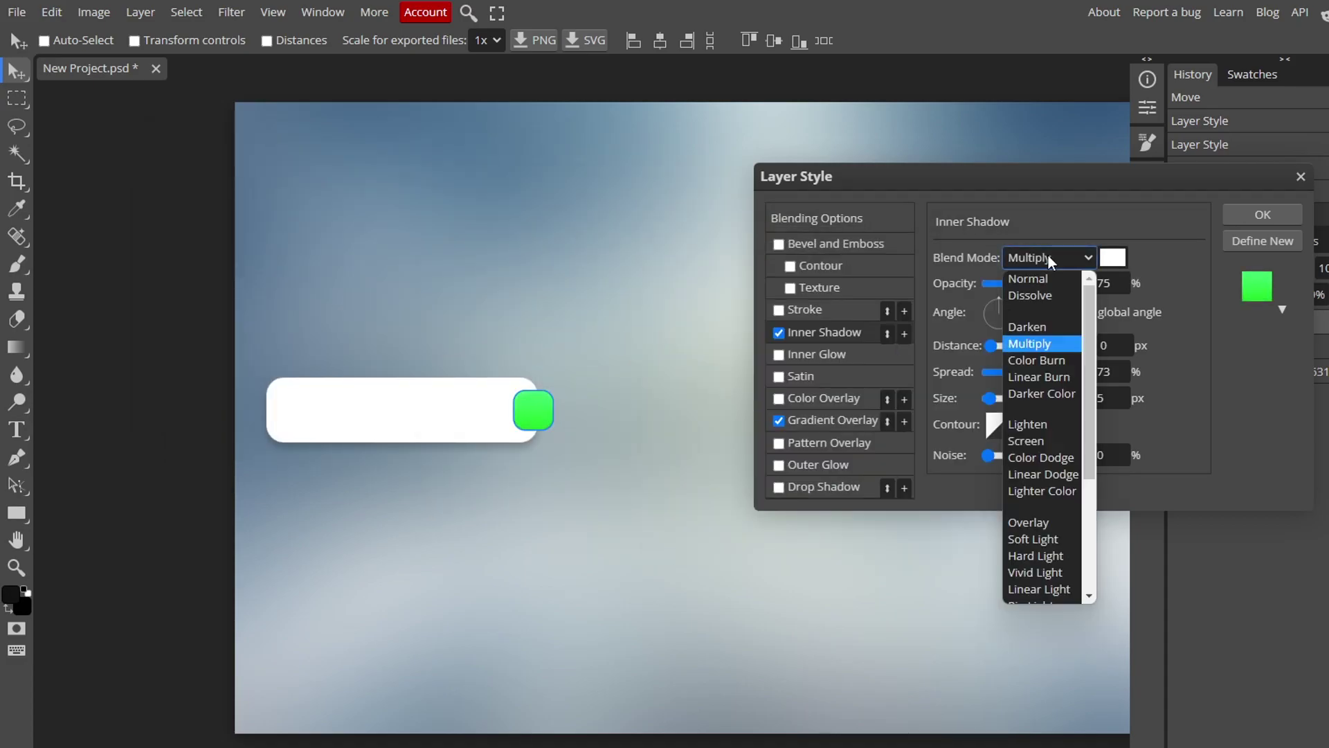
pyautogui.click(1061, 521)
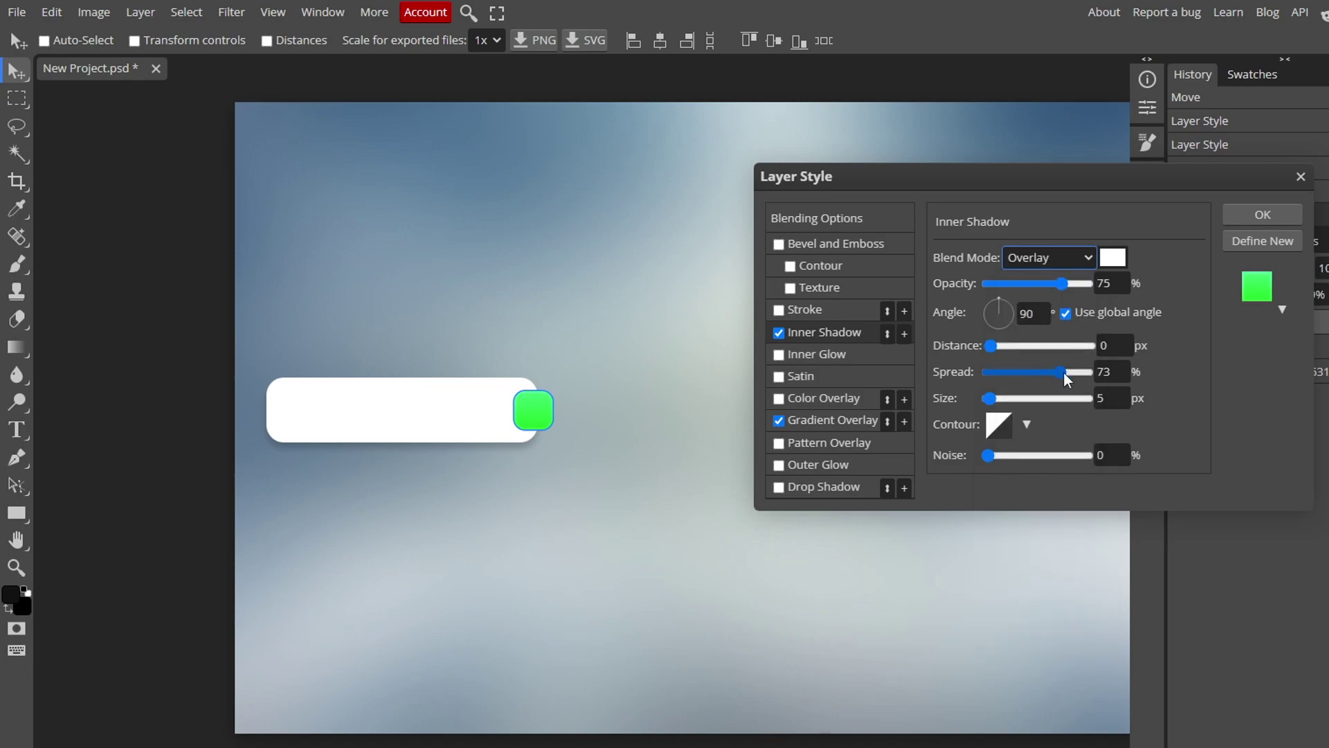
pyautogui.moveTo(1060, 372); pyautogui.dragTo(1015, 395)
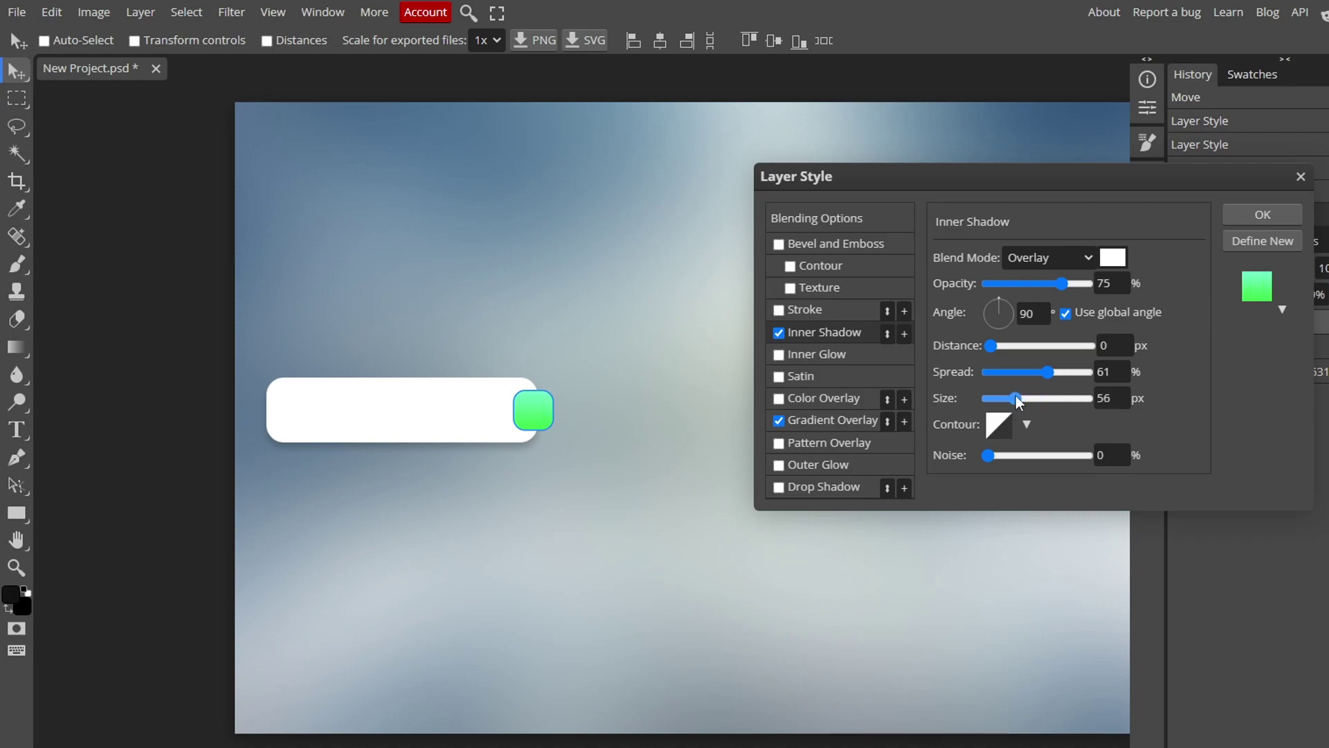
pyautogui.moveTo(1063, 282)
pyautogui.mouseDown()
pyautogui.moveTo(1121, 286)
pyautogui.moveTo(1033, 282)
pyautogui.moveTo(1081, 285)
pyautogui.mouseUp()
# Give the green button a dark green stroke outline.
pyautogui.click(780, 310)
pyautogui.click(789, 310)
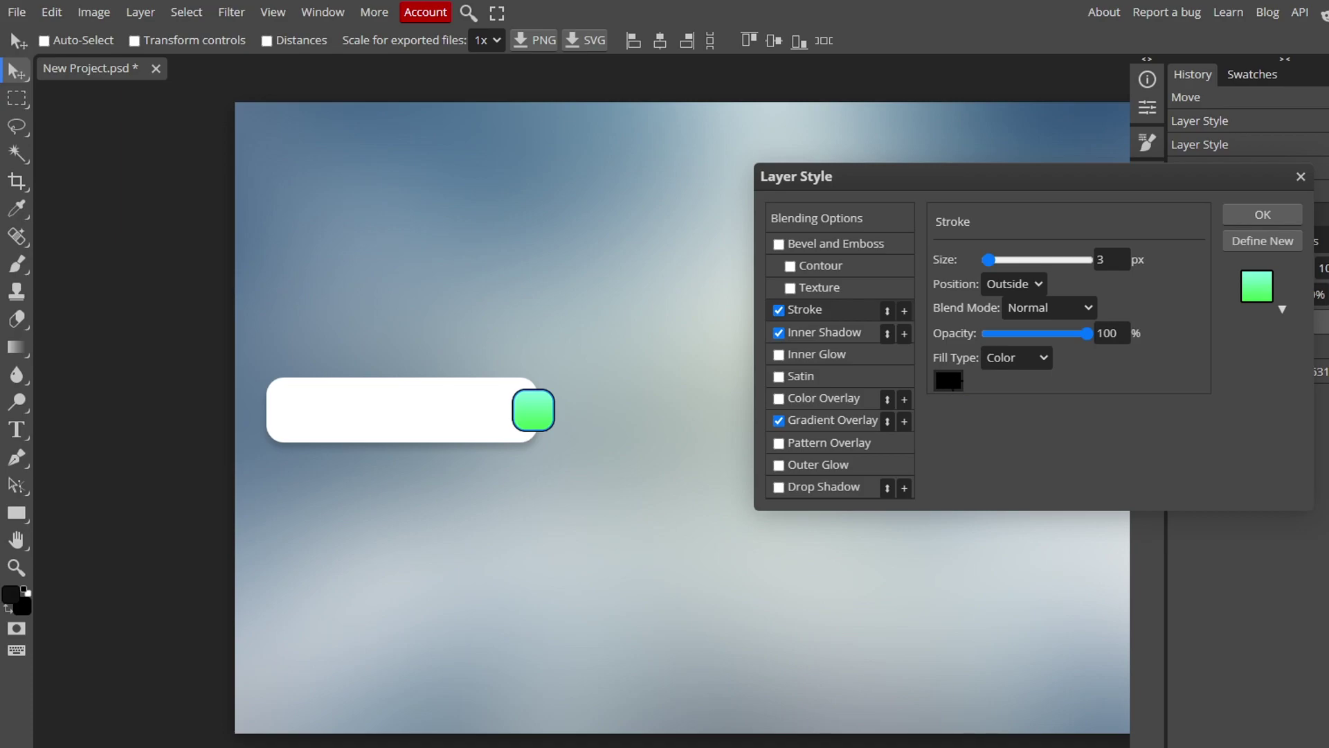
pyautogui.click(948, 382)
pyautogui.moveTo(355, 144); pyautogui.dragTo(1214, 241)
pyautogui.click(1157, 409)
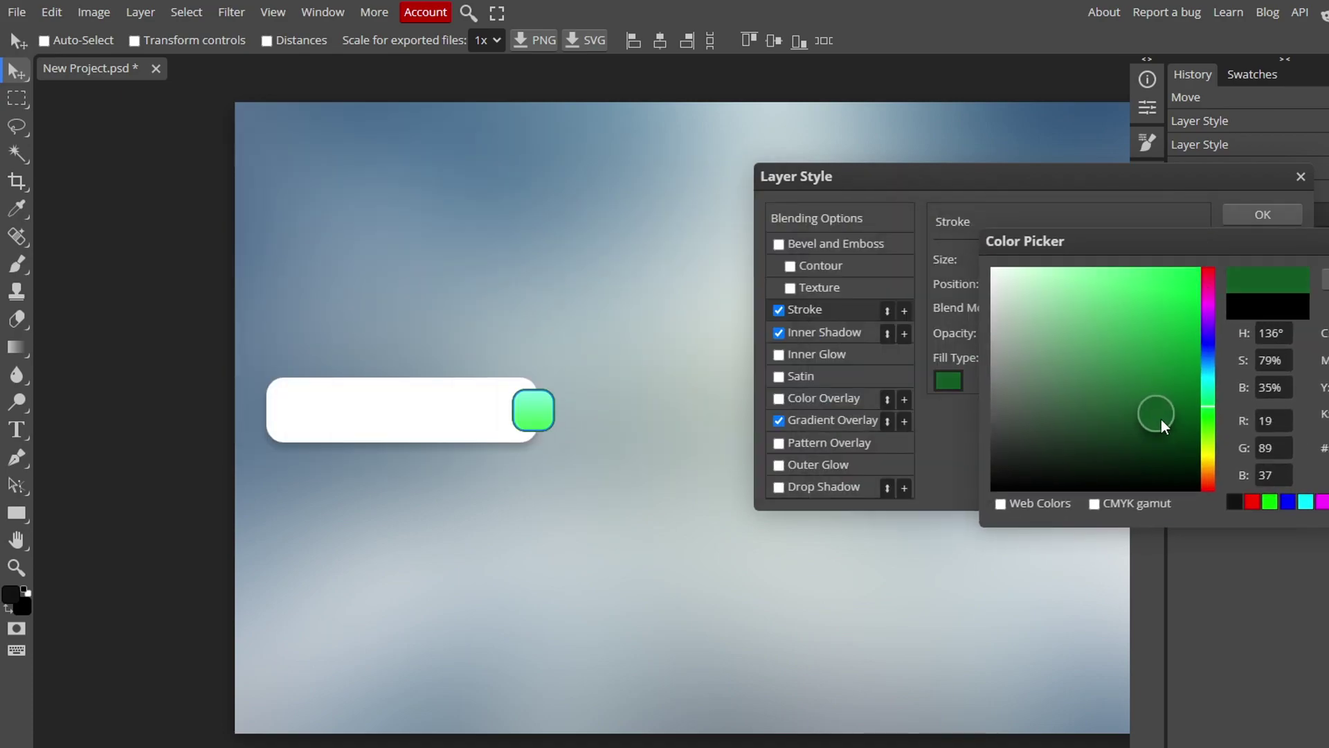
pyautogui.press('Return')
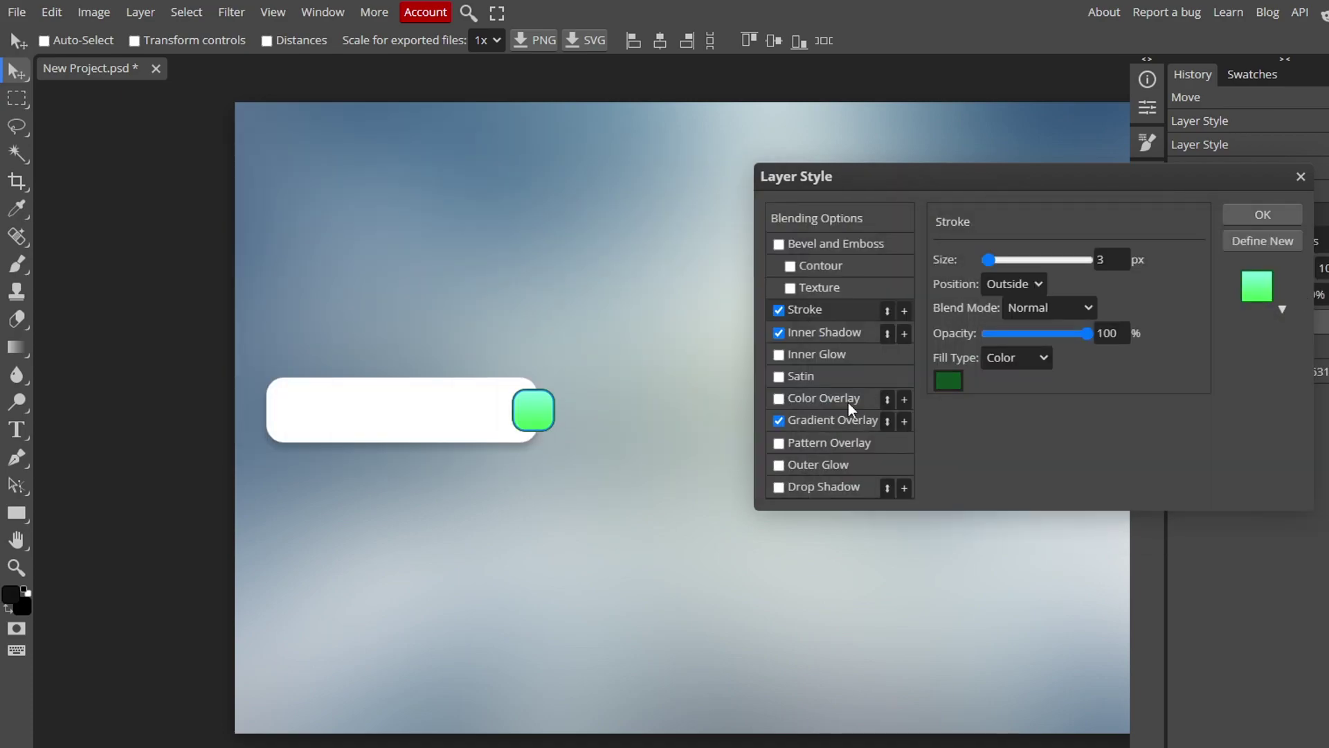
# Add a 10 px drop shadow, apply the styles, and nudge the square slightly right.
pyautogui.click(840, 486)
pyautogui.moveTo(1005, 346)
pyautogui.mouseDown()
pyautogui.moveTo(1003, 371)
pyautogui.moveTo(1015, 352)
pyautogui.mouseUp()
pyautogui.press('Return')
pyautogui.moveTo(542, 405); pyautogui.dragTo(543, 405)
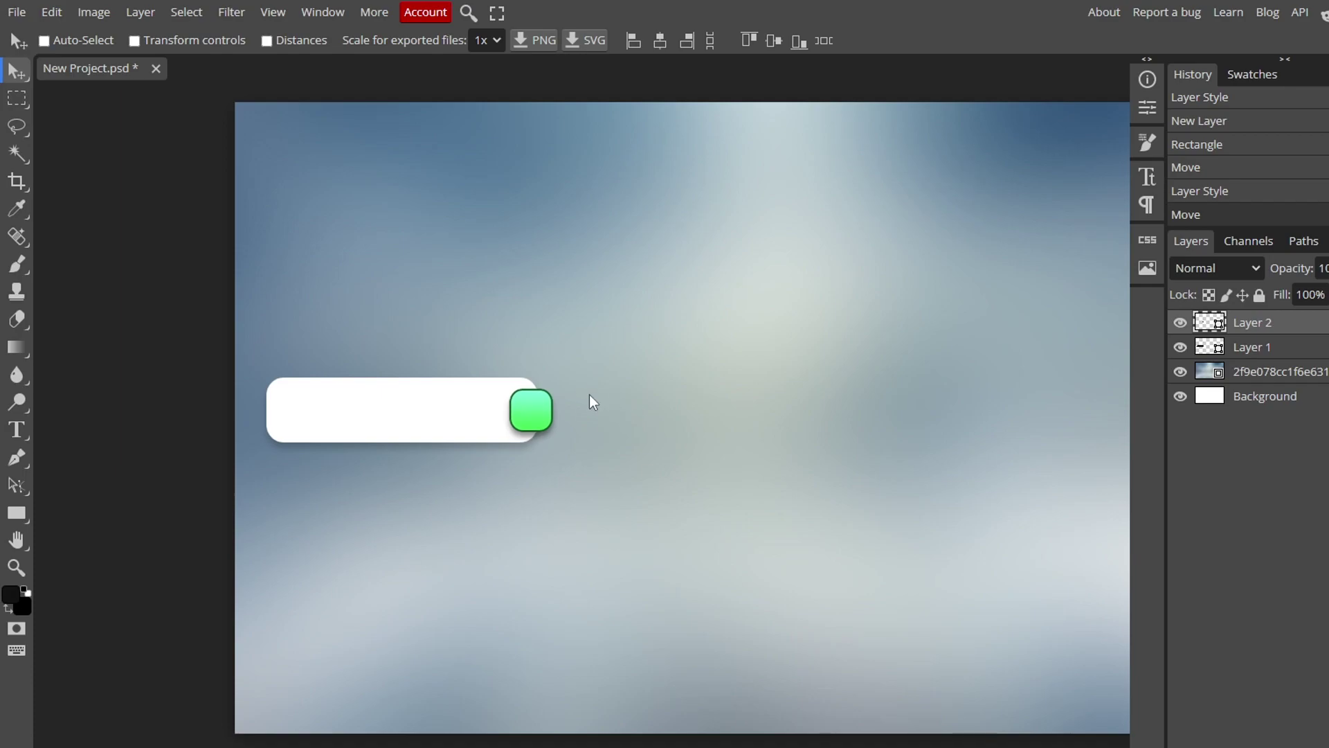
# On a new layer, type a white '+' on the green button.
pyautogui.hotkey('ctrl', 'shift', 'n')
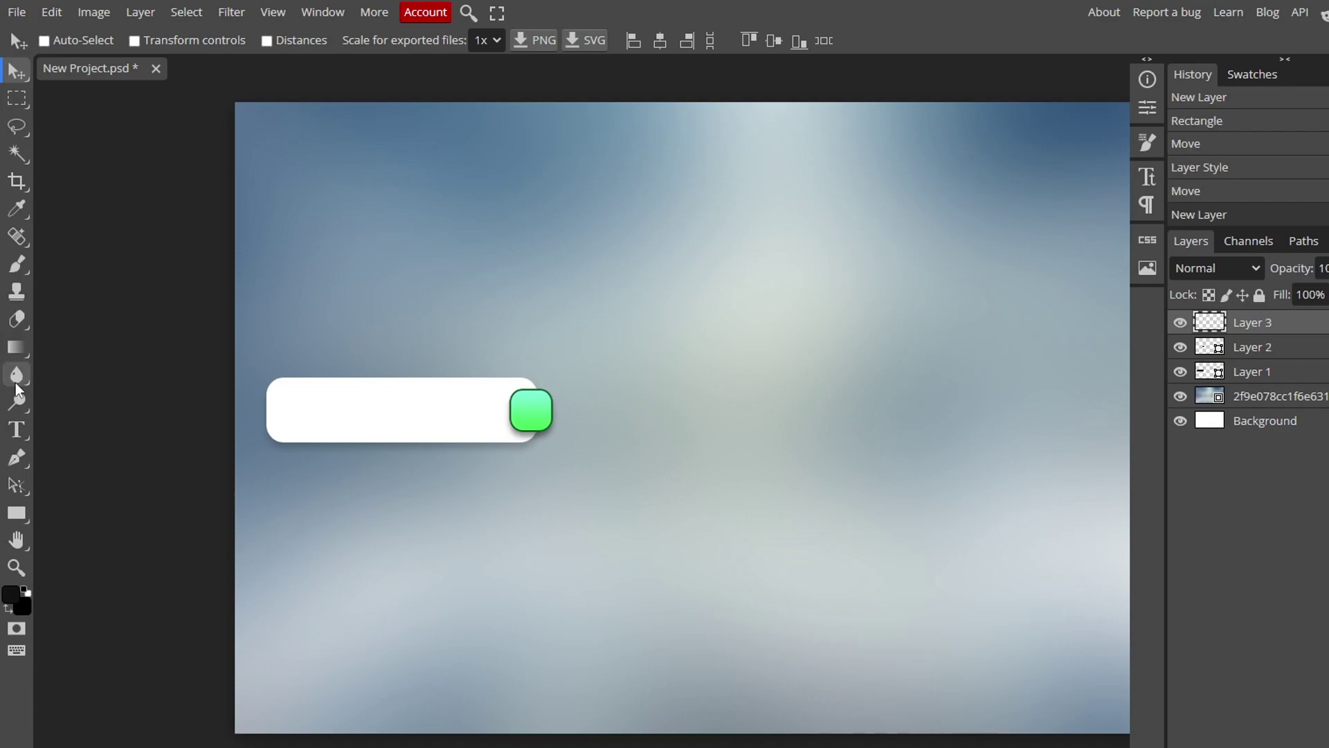
pyautogui.click(17, 430)
pyautogui.click(332, 41)
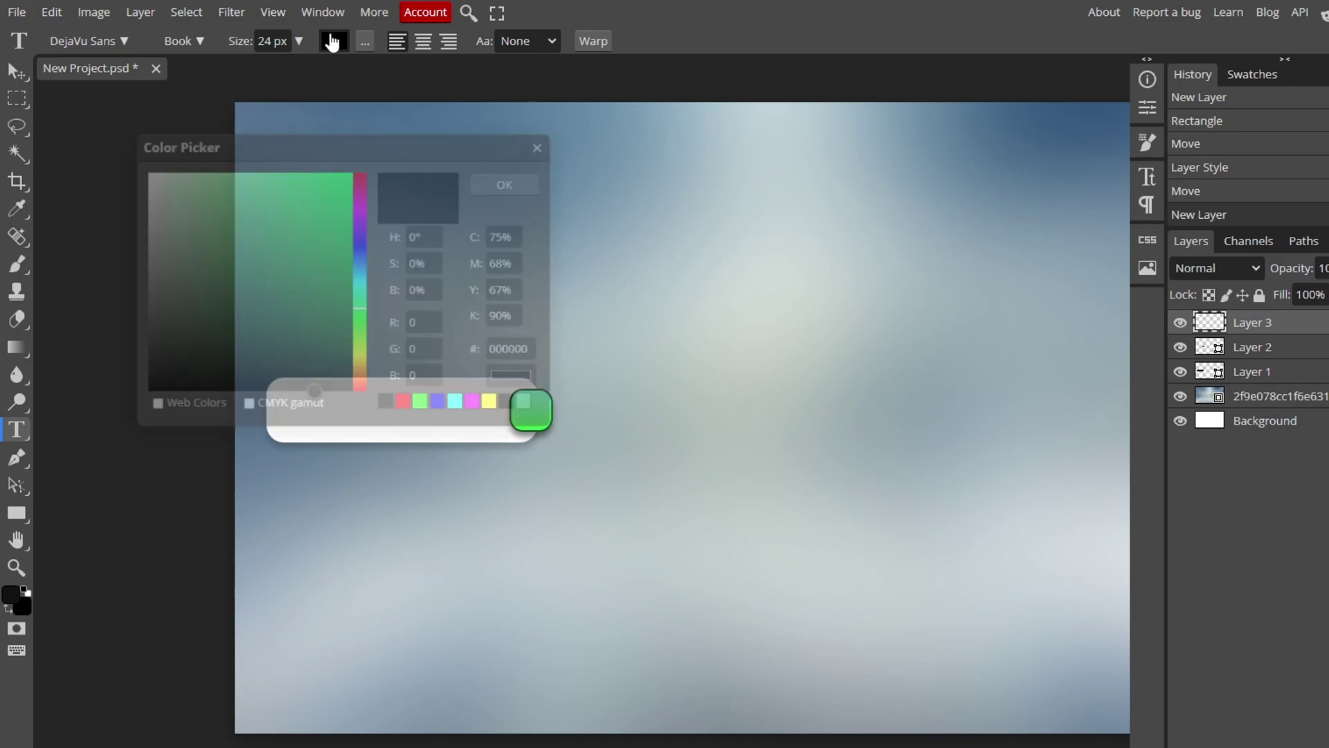
pyautogui.click(149, 174)
pyautogui.click(500, 184)
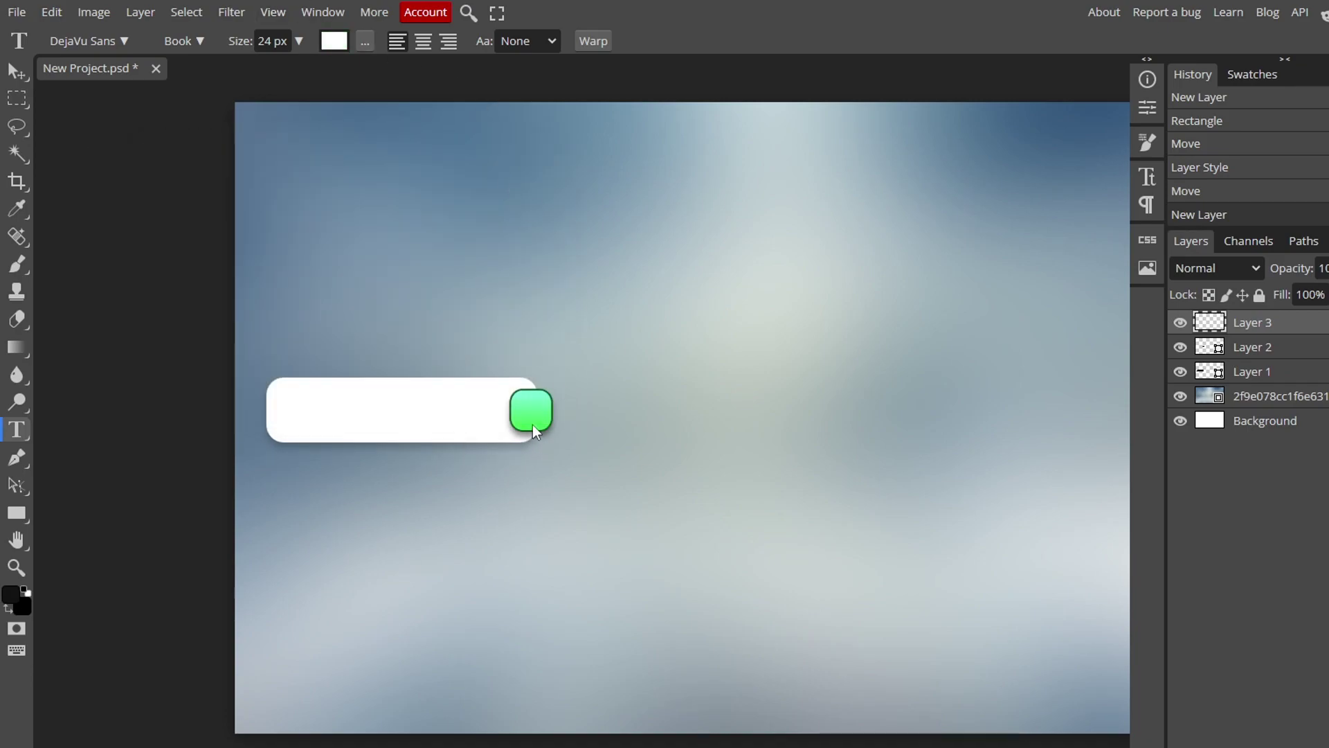
pyautogui.click(584, 413)
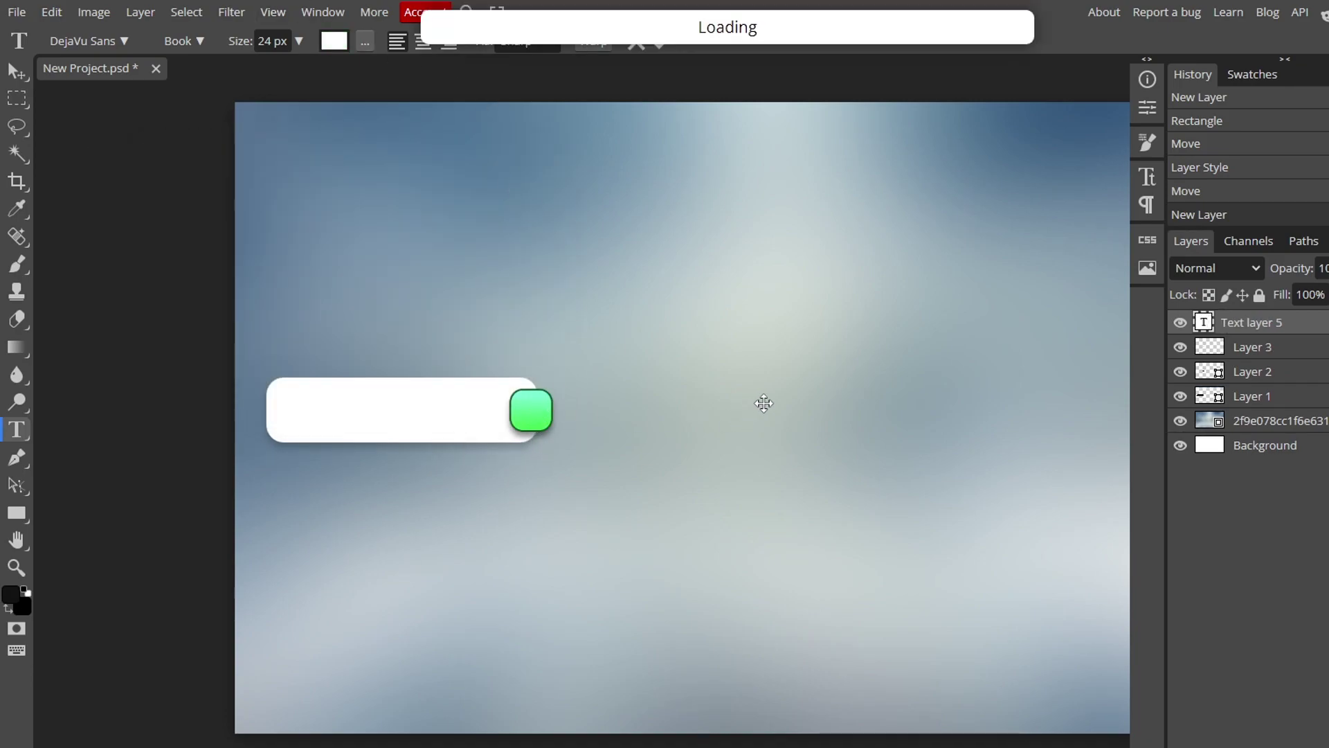
pyautogui.write('+')
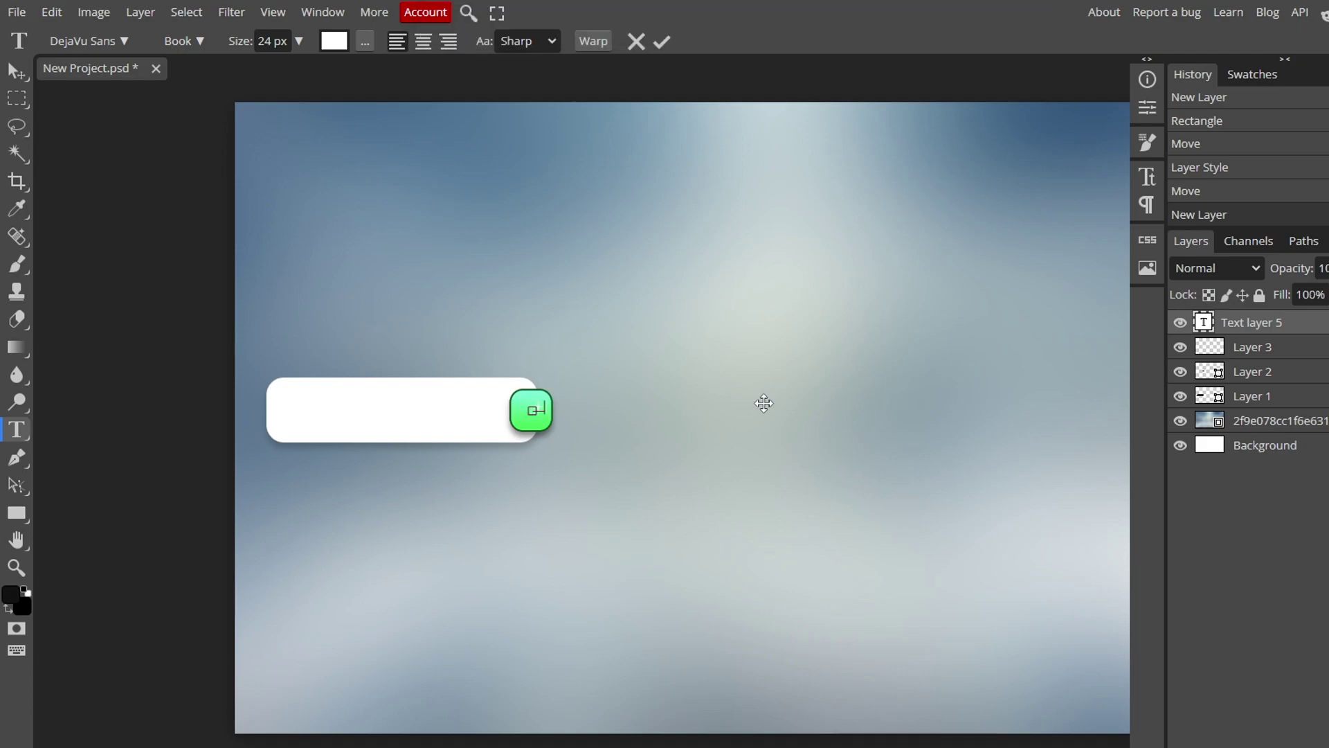
pyautogui.hotkey('ctrl', 'Return')
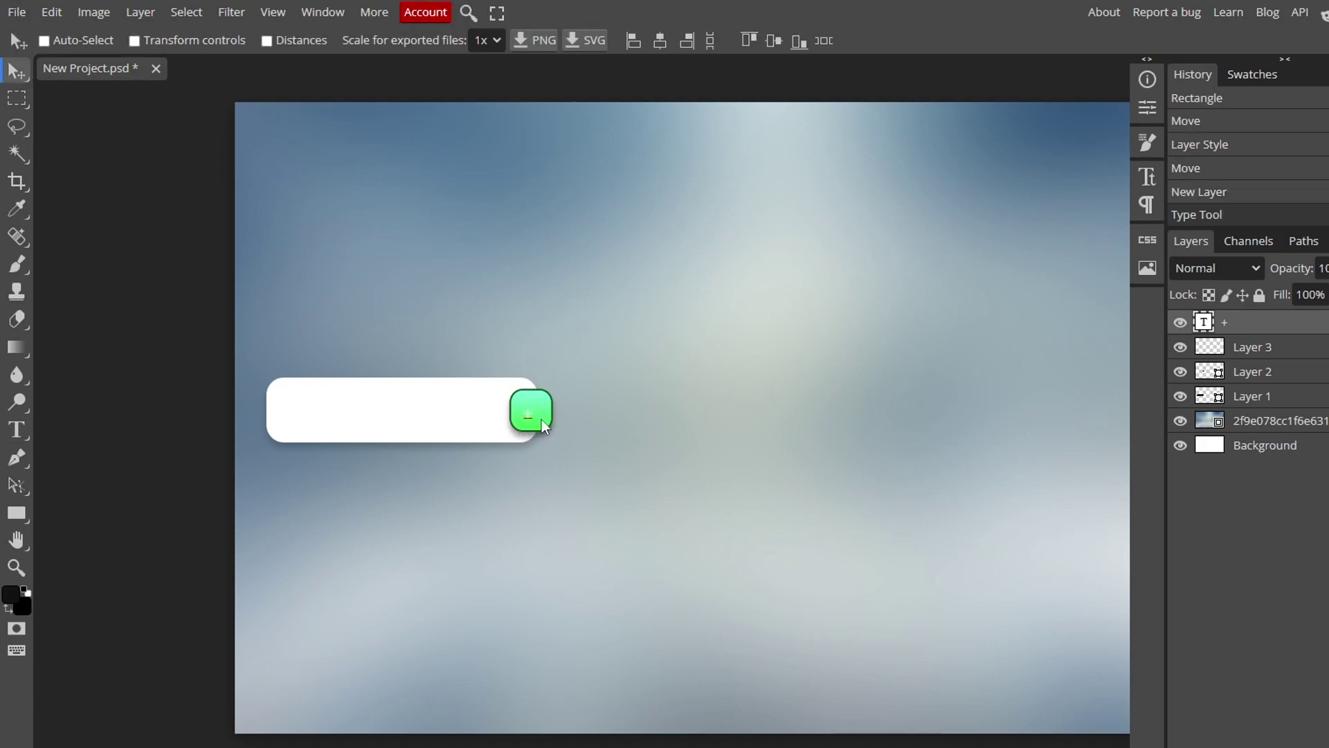
# Centre the plus sign on the button and enlarge it to about 204%.
pyautogui.moveTo(542, 420); pyautogui.dragTo(543, 408)
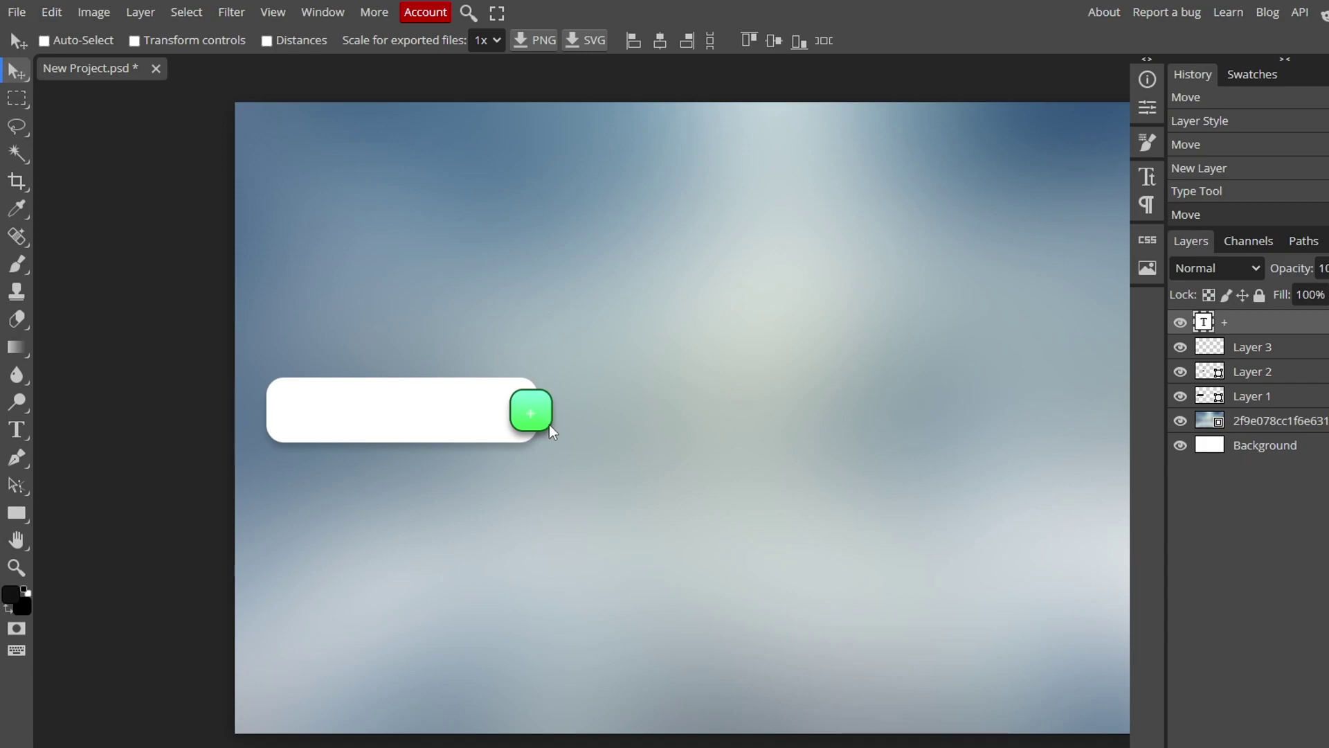
pyautogui.press('ctrl')
pyautogui.hotkey('ctrl', 't')
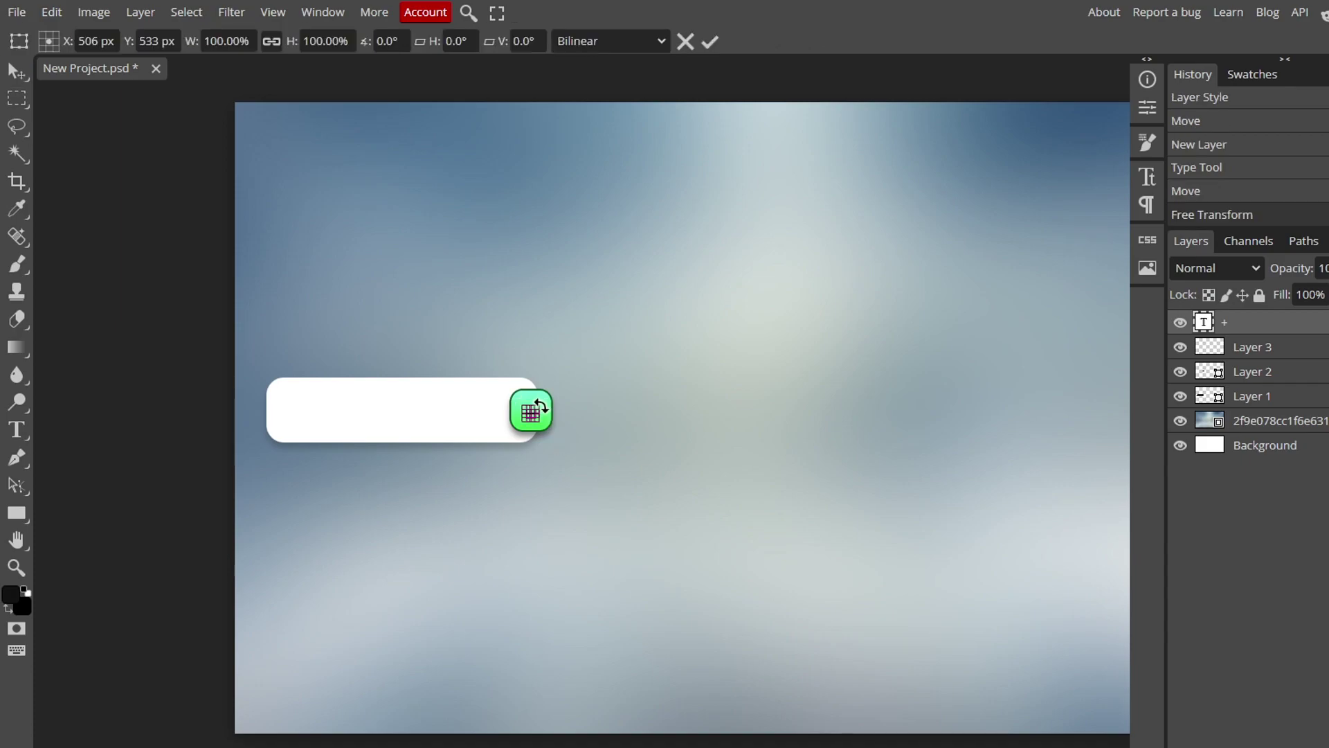
pyautogui.moveTo(543, 404); pyautogui.dragTo(538, 405)
pyautogui.press('Return')
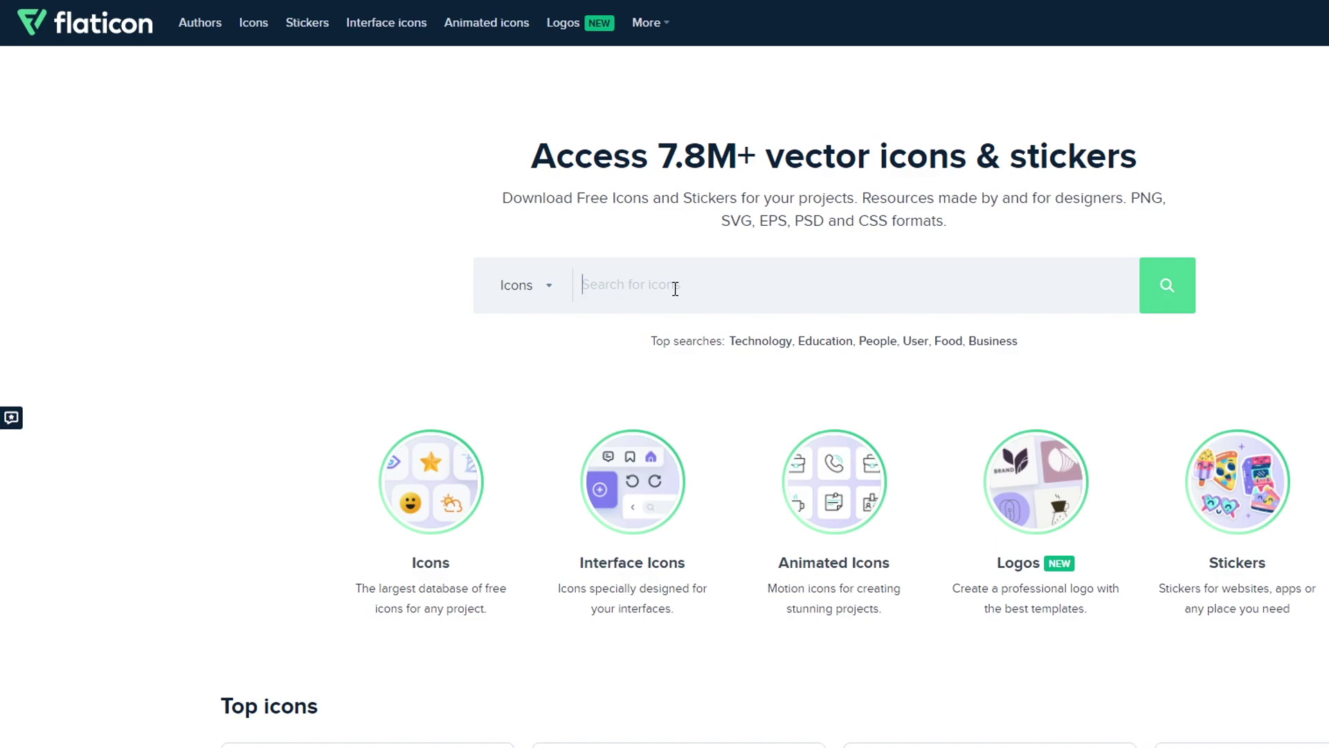
# Search Flaticon for 'gem' and download the blue hexagonal gem as a free PNG.
pyautogui.write('gem')
pyautogui.press('Return')
pyautogui.click(691, 362)
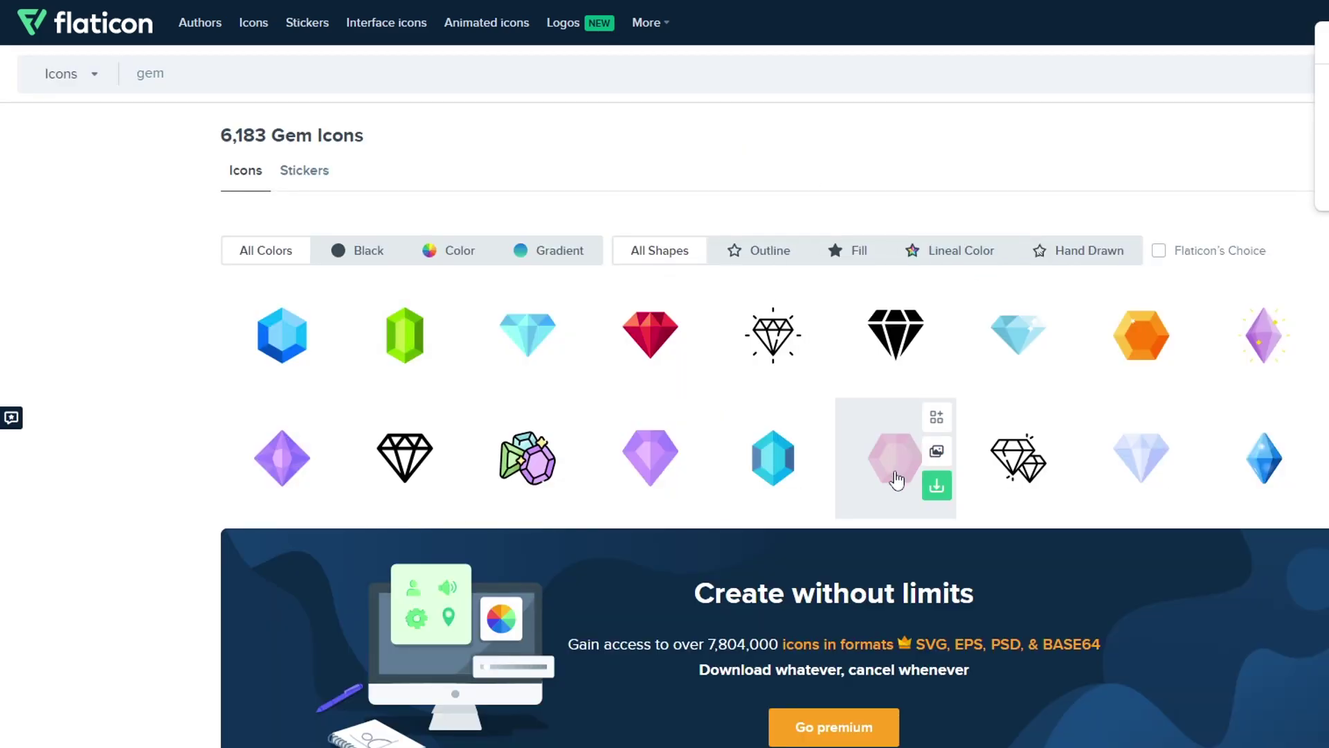
pyautogui.scroll(-3, 859, 478)
pyautogui.scroll(3, 752, 446)
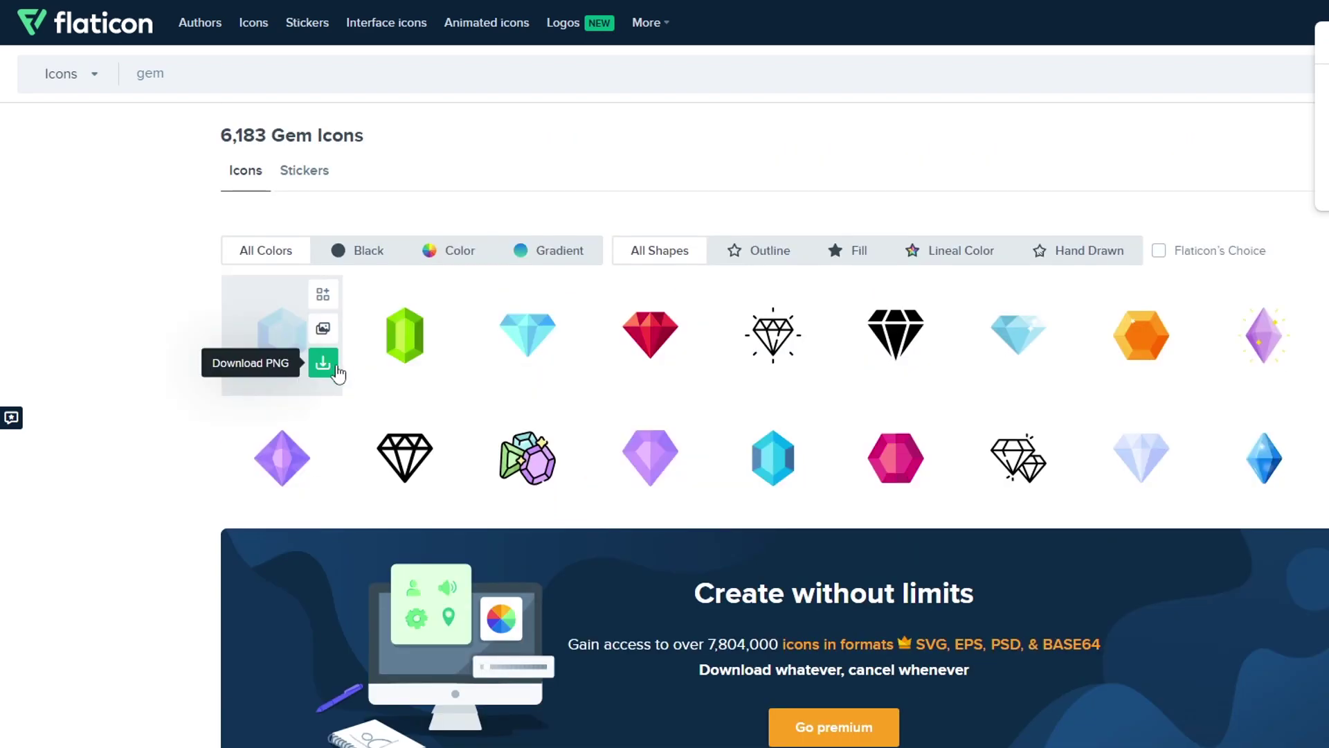
pyautogui.click(324, 368)
pyautogui.click(1060, 383)
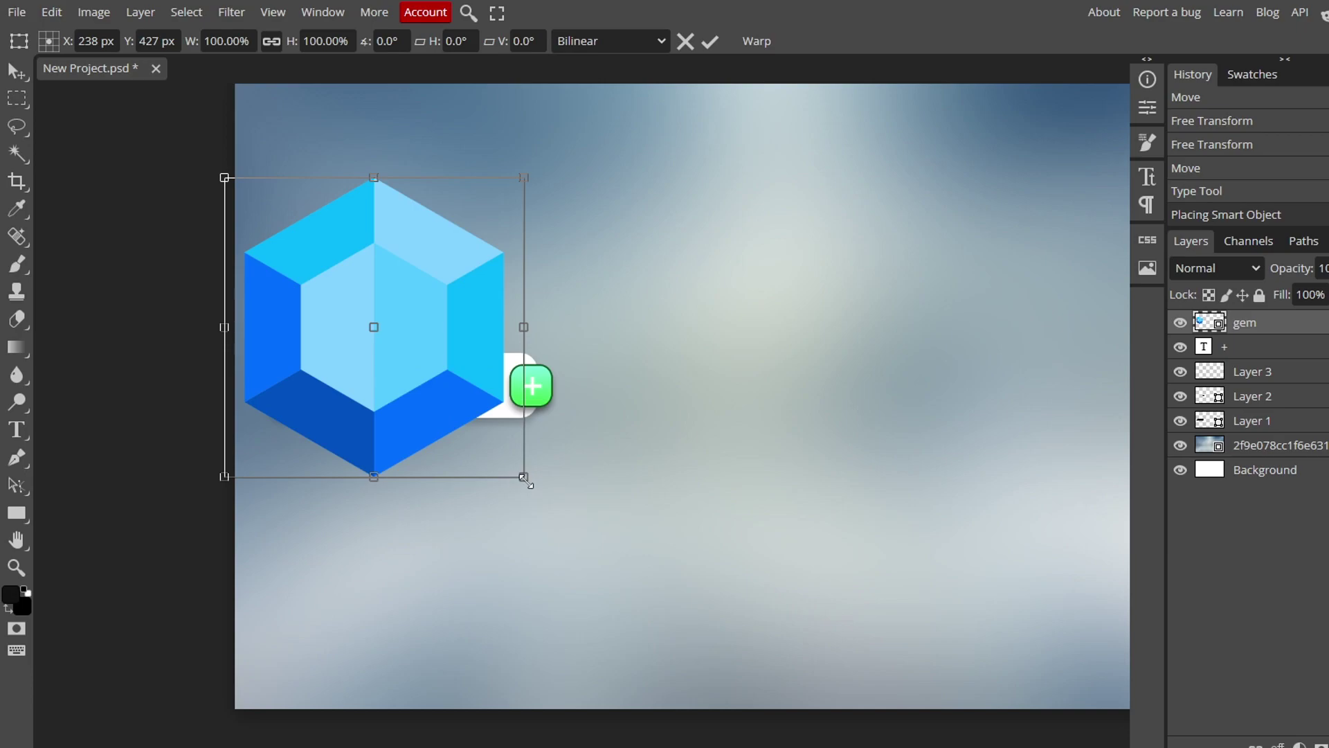
# Scale the placed gem down to fit the bar's left end and start a text box beside it.
pyautogui.moveTo(493, 443); pyautogui.dragTo(332, 387)
pyautogui.press('Return')
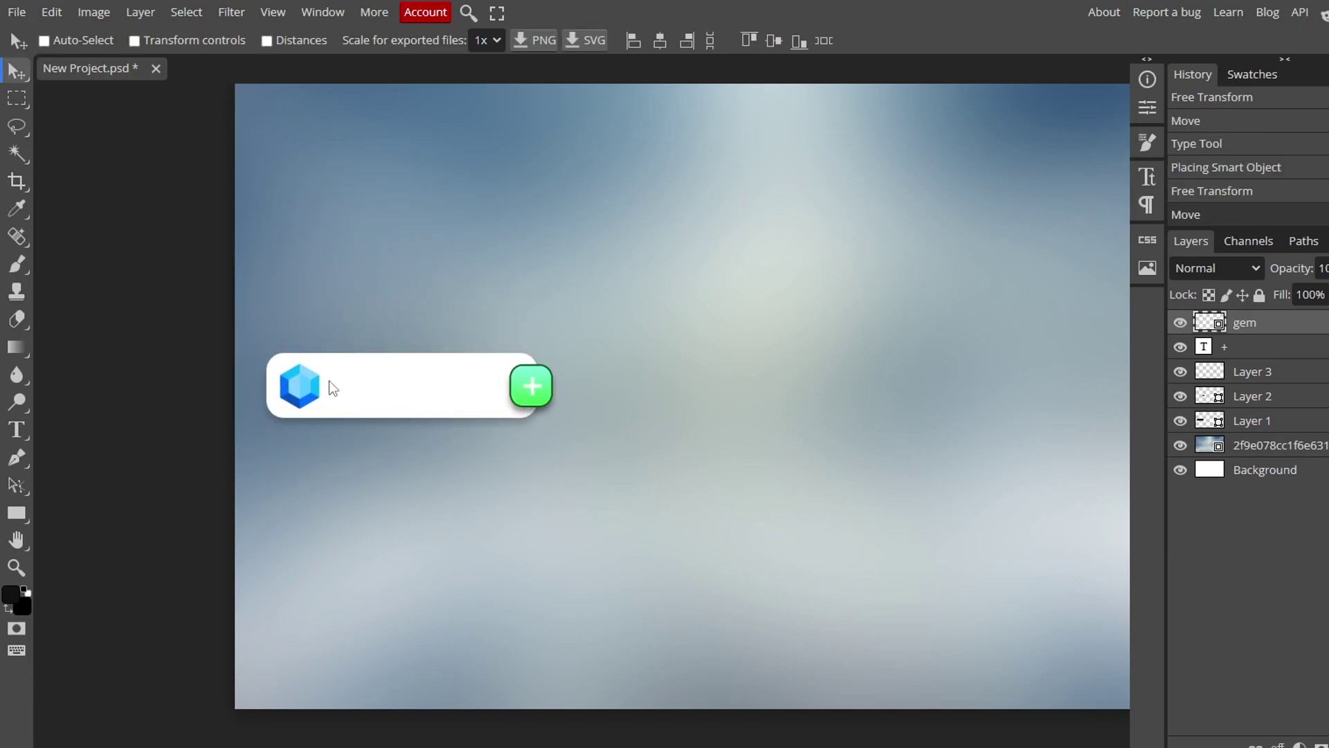
pyautogui.press('t')
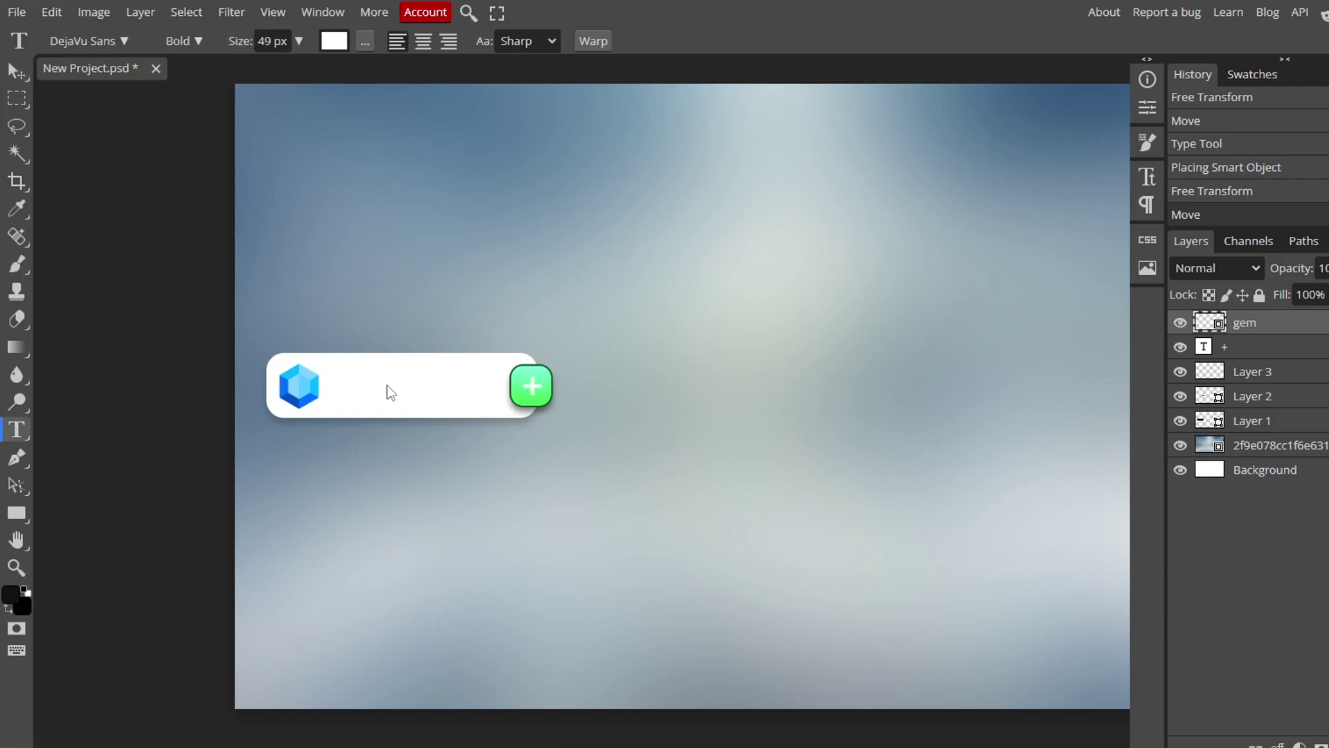
pyautogui.hotkey('ctrl', 'shift', 'n')
pyautogui.click(348, 389)
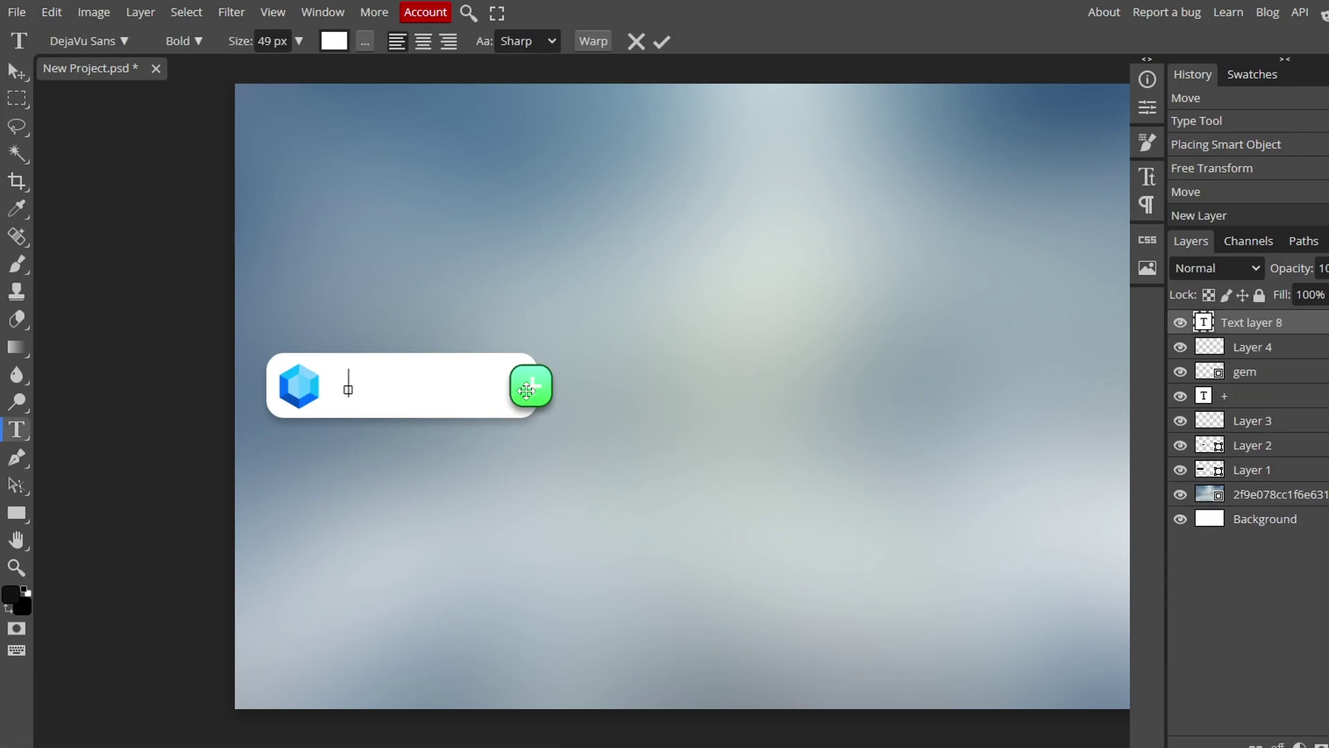
# Enter the 52,105 amount, colour it cyan #08b7fc sampled from the gem, and commit.
pyautogui.write('Search')
pyautogui.hotkey('ctrl', 'a')
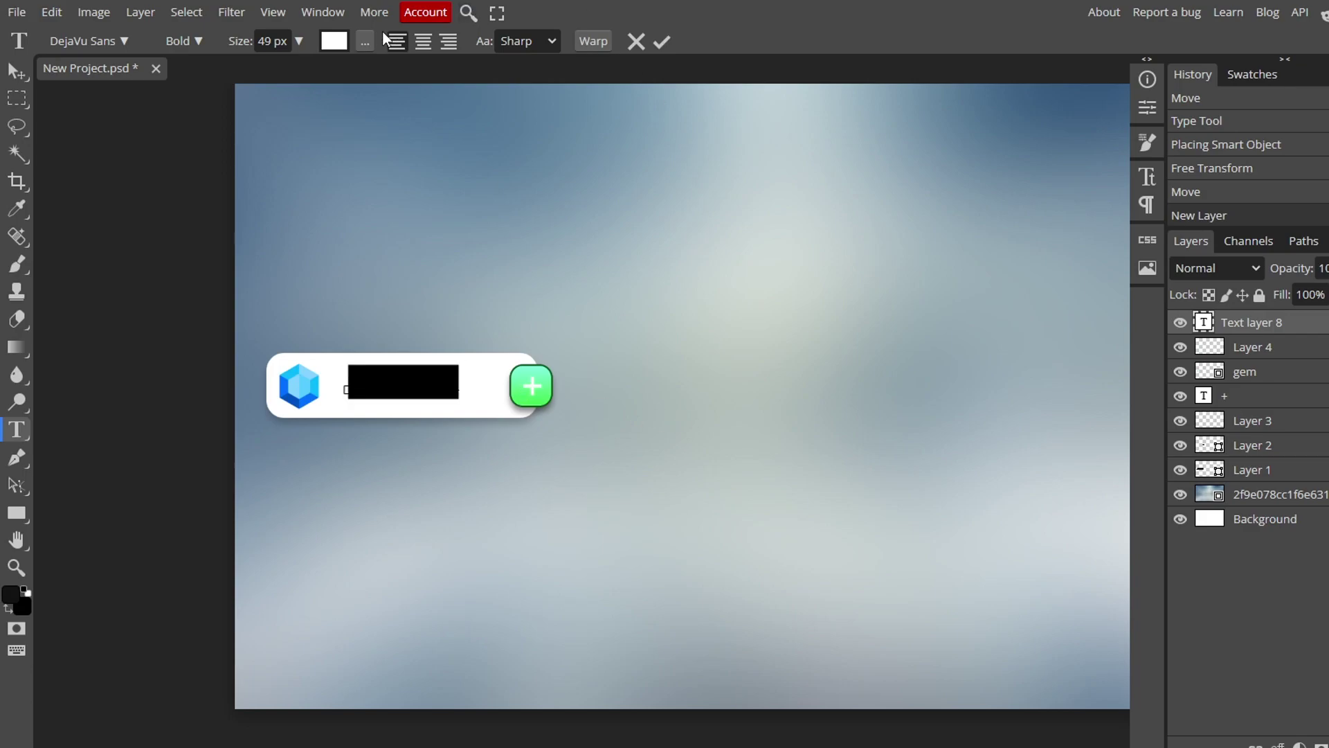
pyautogui.click(334, 42)
pyautogui.moveTo(404, 141); pyautogui.dragTo(810, 194)
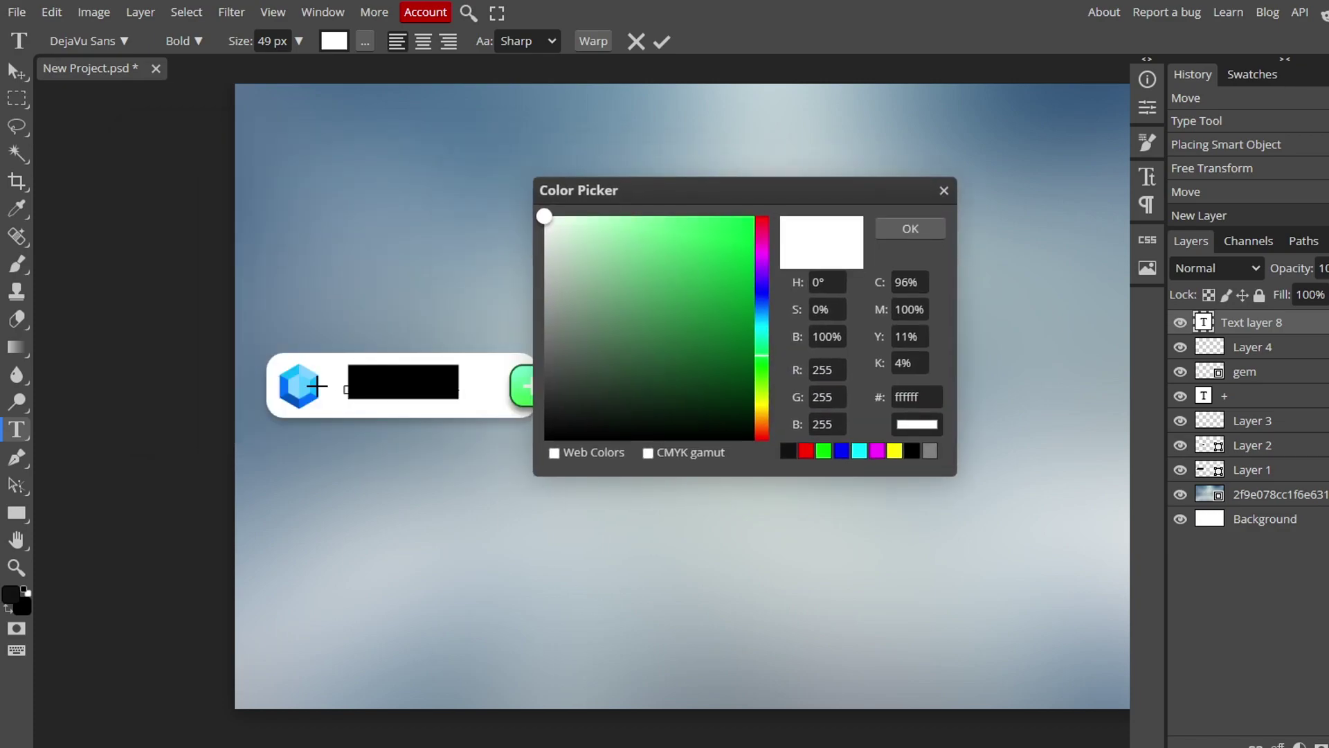
pyautogui.click(310, 381)
pyautogui.click(910, 228)
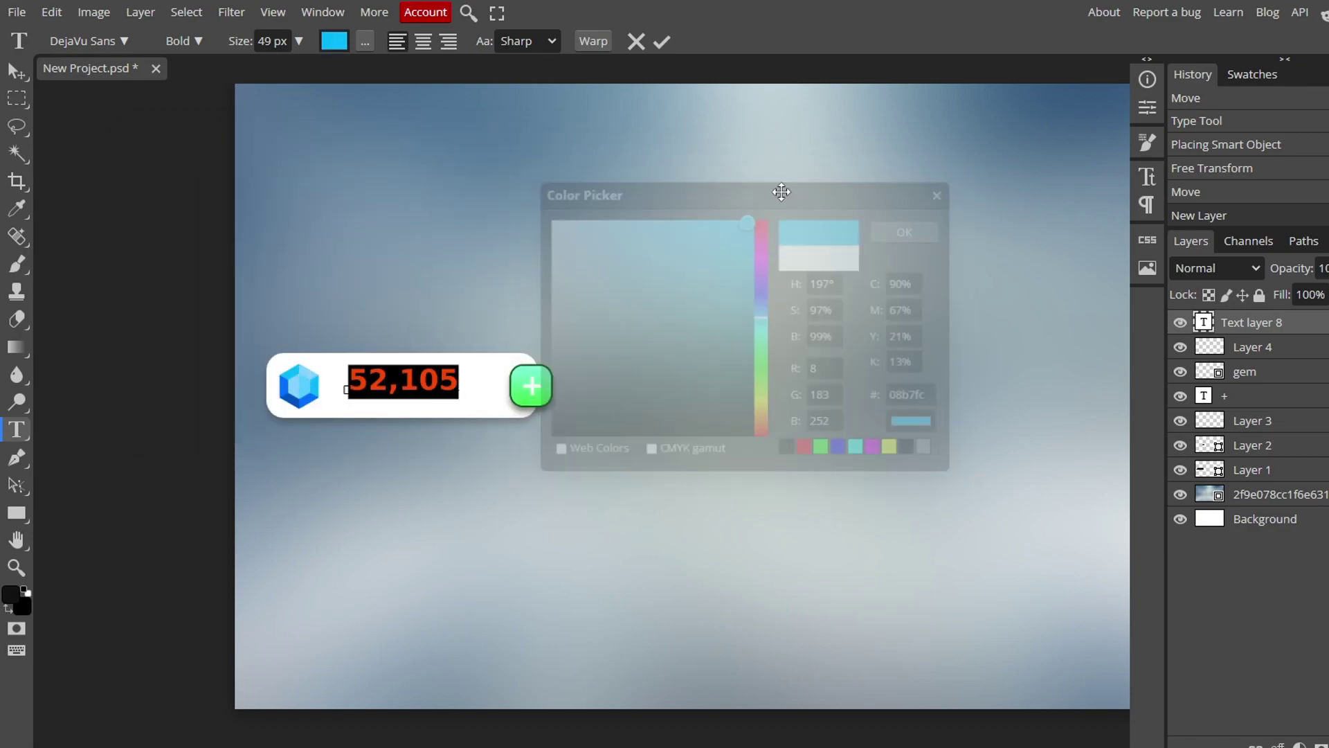
pyautogui.click(12, 60)
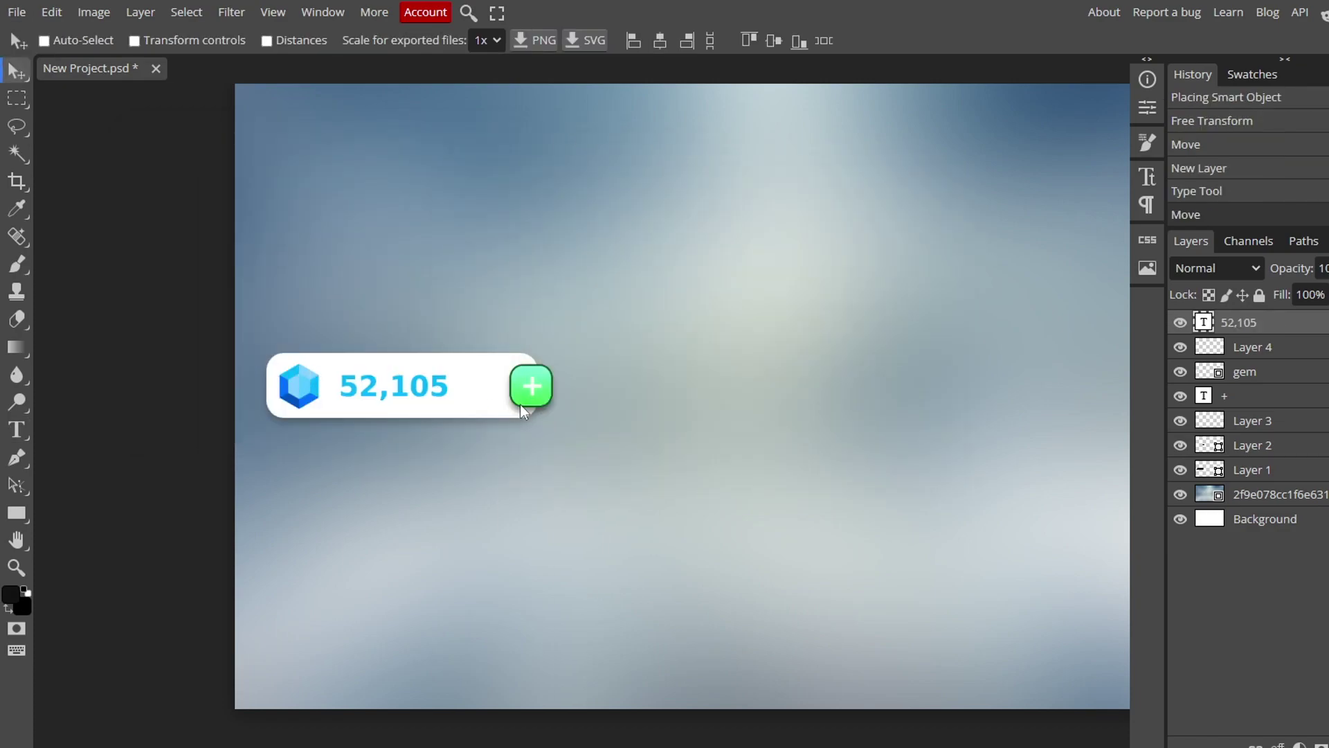